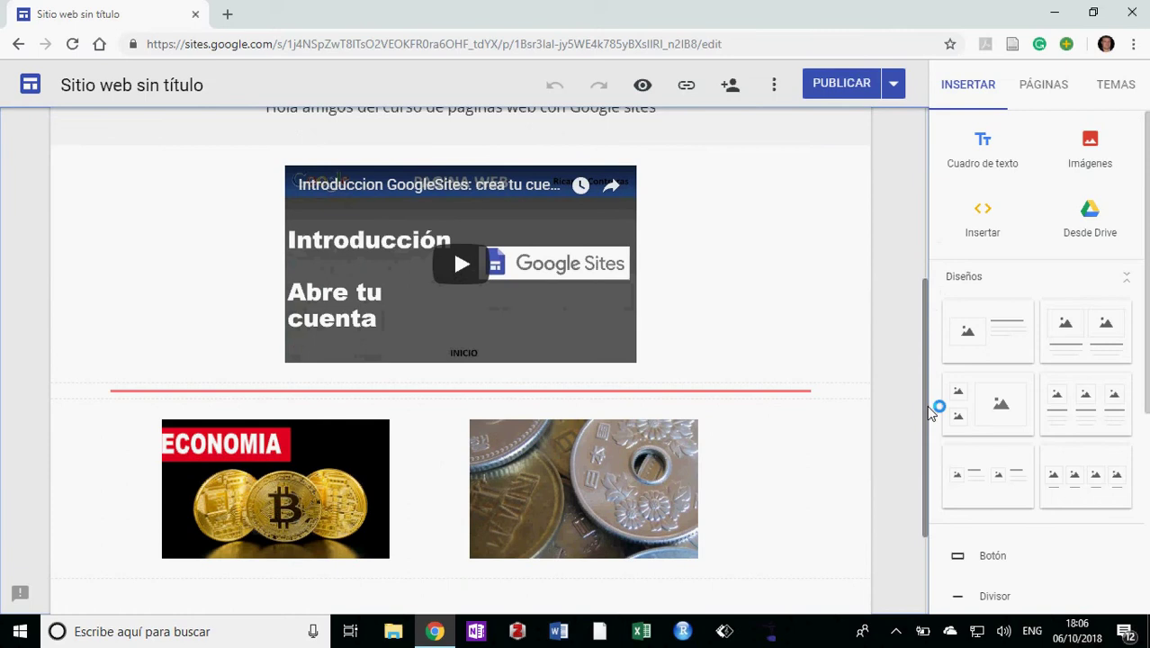
# Rename the page Pagina1 to "Contactanos" in its page properties
pyautogui.moveTo(931, 412); pyautogui.dragTo(924, 199)
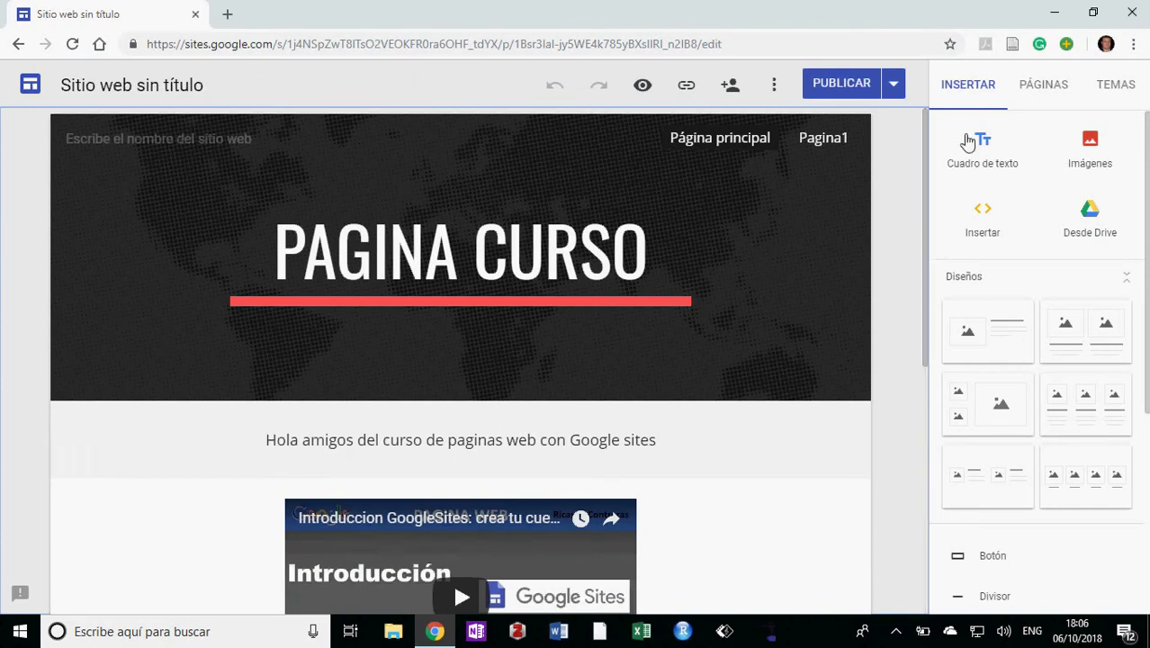
pyautogui.click(1054, 96)
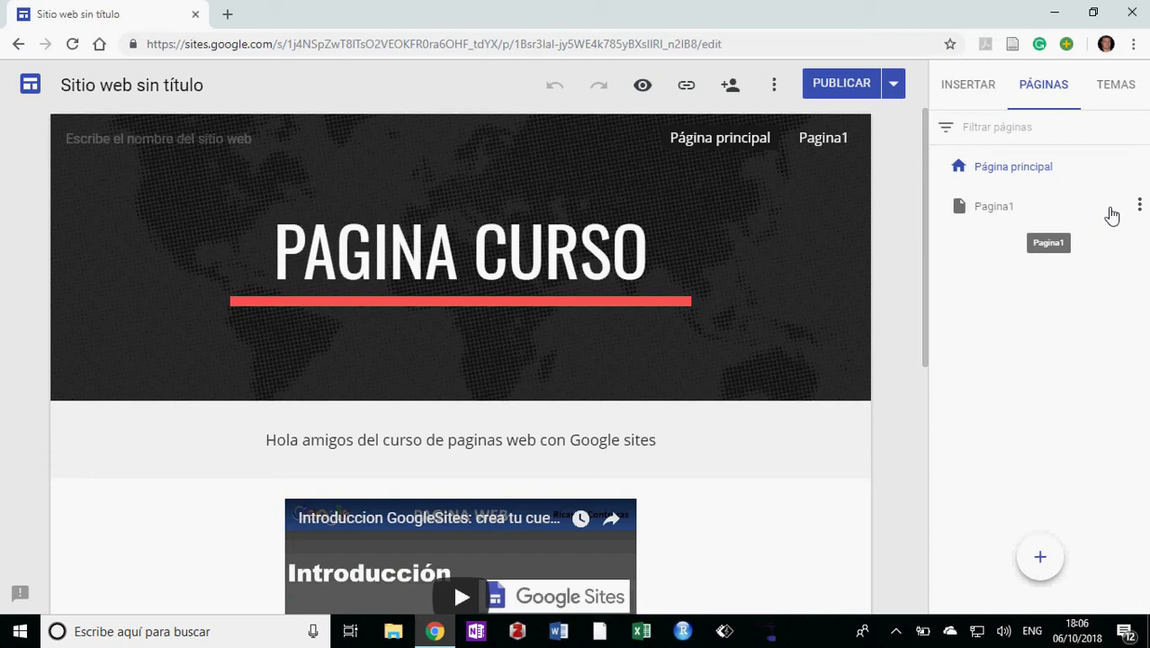
pyautogui.click(1141, 206)
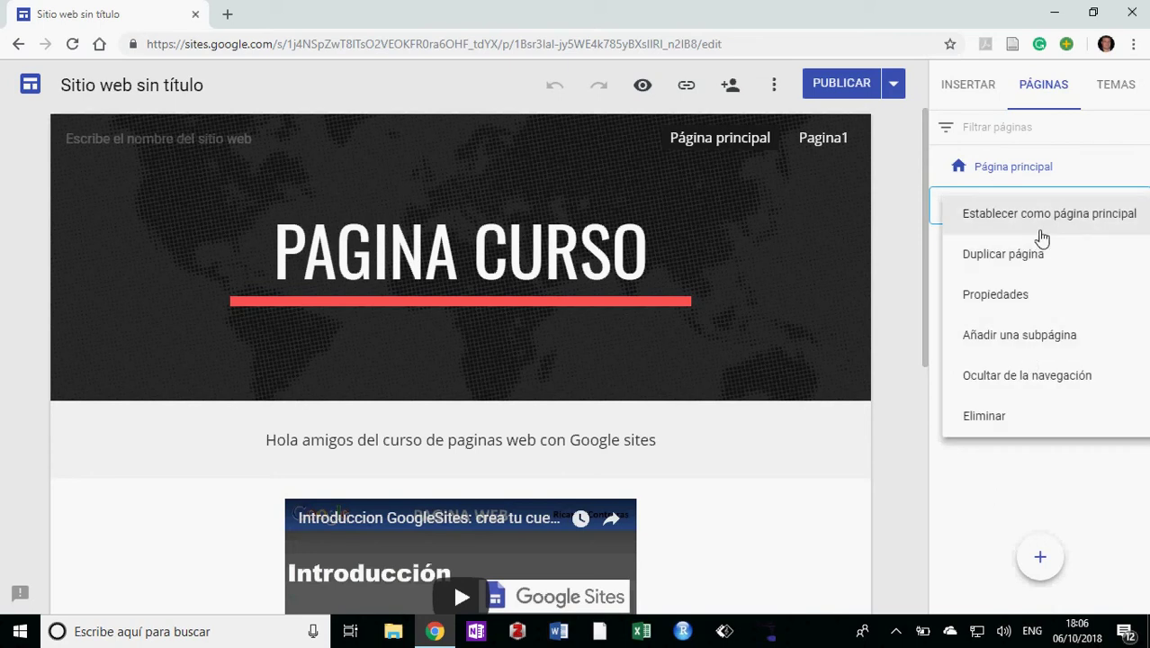
pyautogui.click(1030, 297)
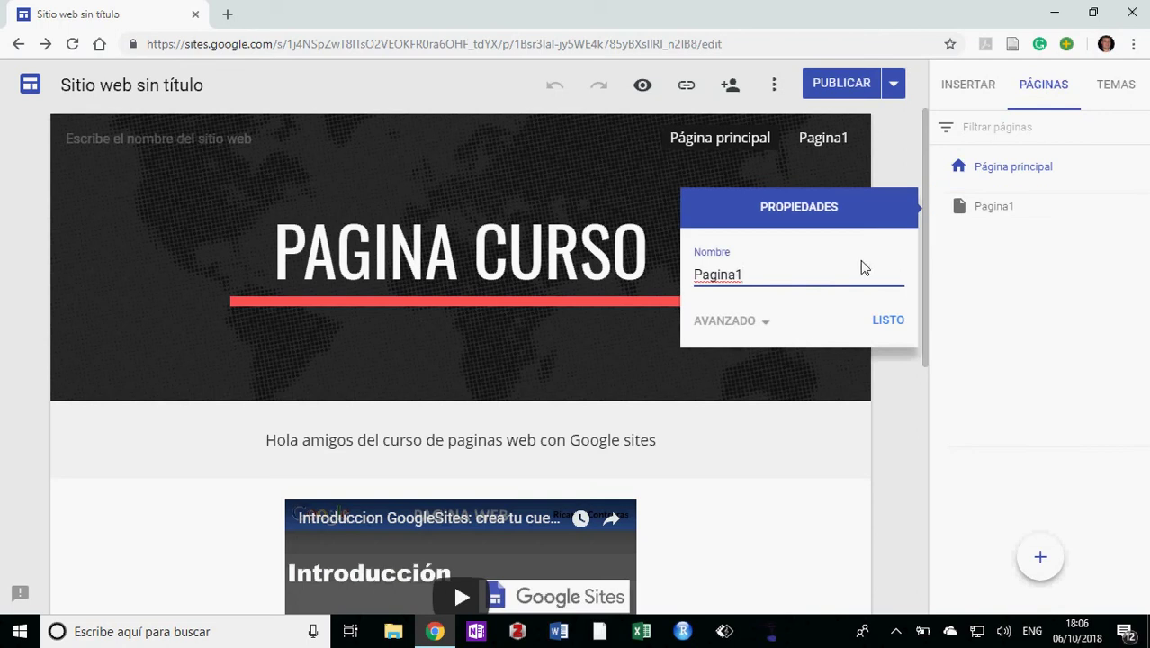
pyautogui.moveTo(788, 281); pyautogui.dragTo(618, 269)
pyautogui.write('Co')
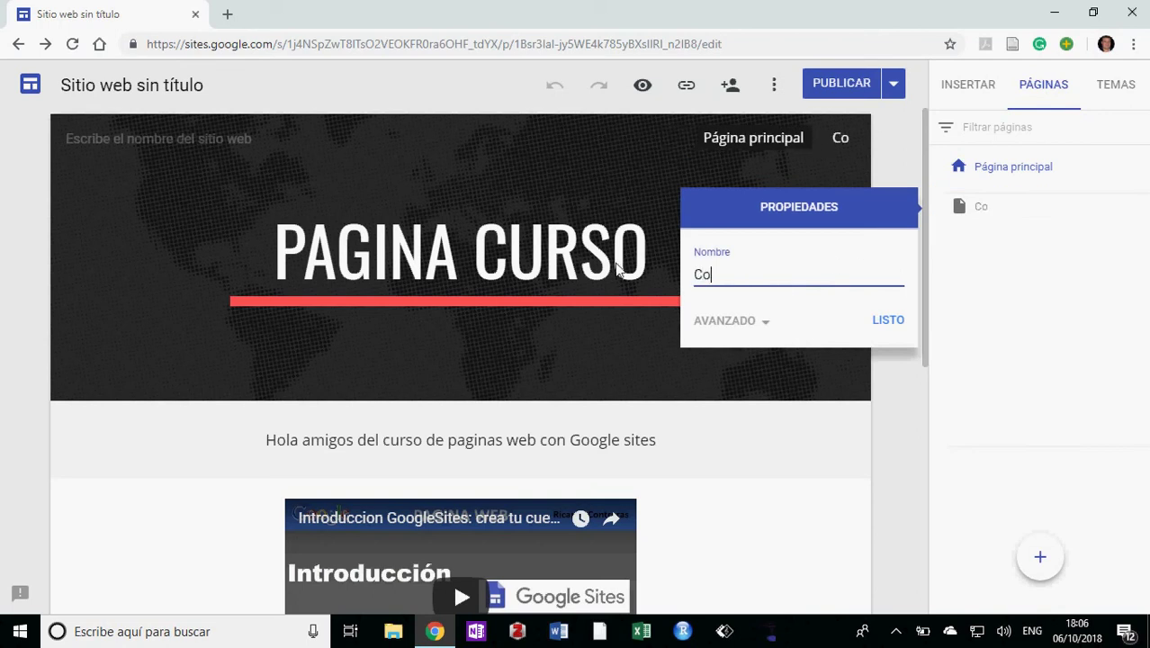
pyautogui.write('ntactanos')
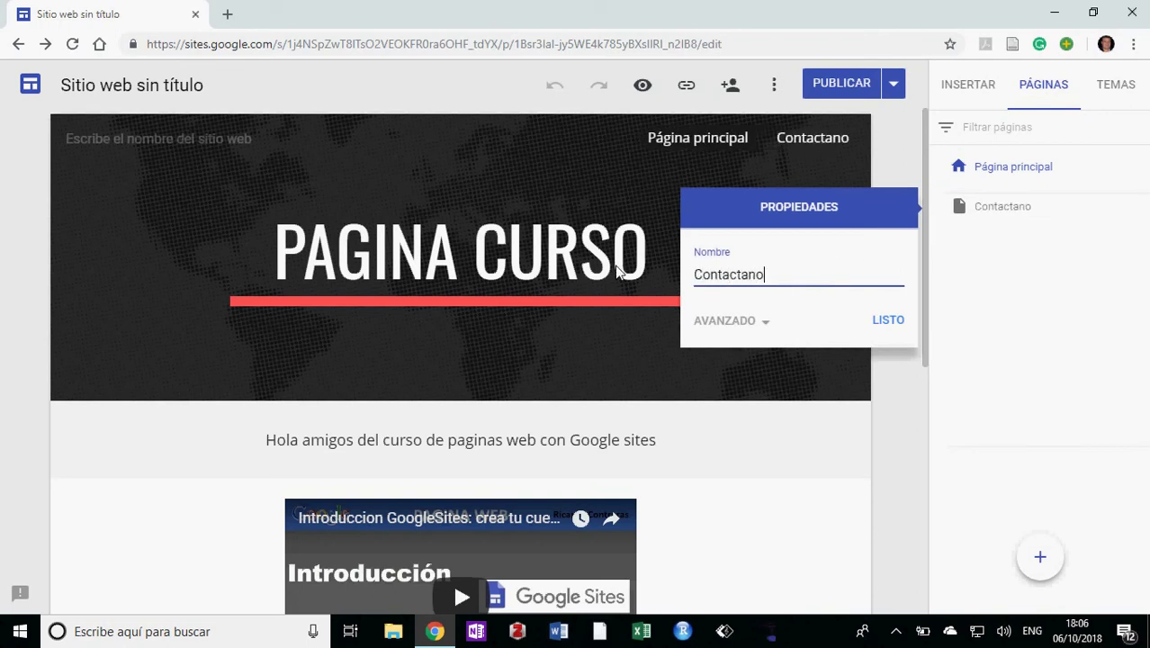
pyautogui.click(890, 322)
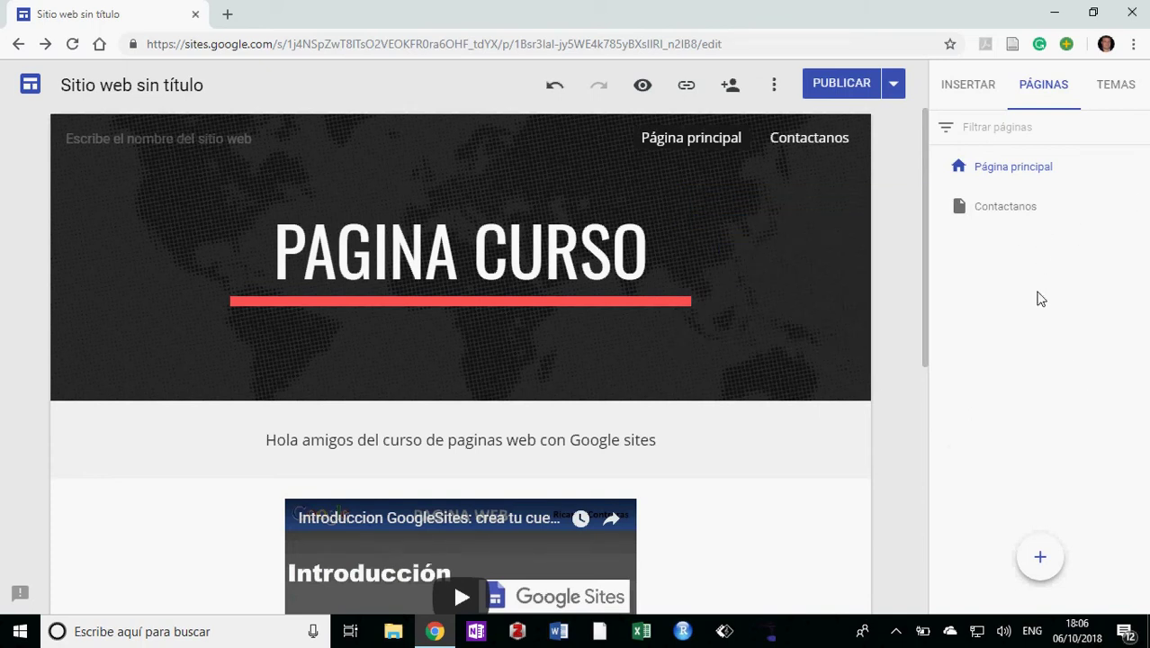
# Add a new page named "Quienes somos?" and move it above Contactanos in the page order
pyautogui.moveTo(1041, 559)
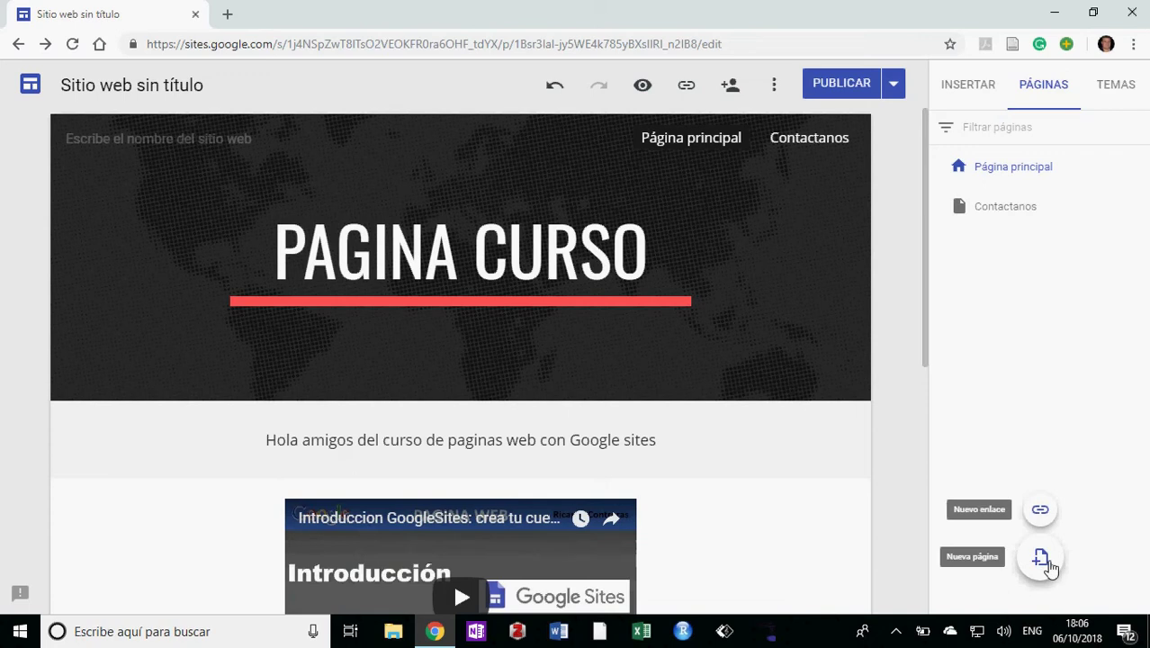
pyautogui.click(1046, 562)
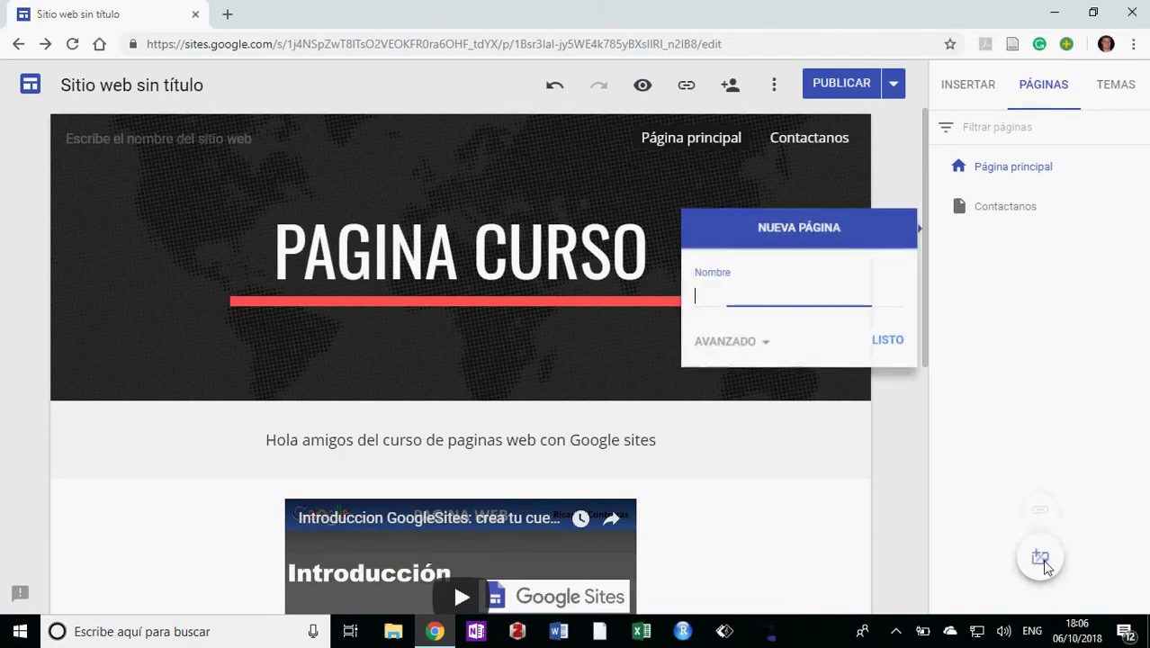
pyautogui.write('Quienes somos?')
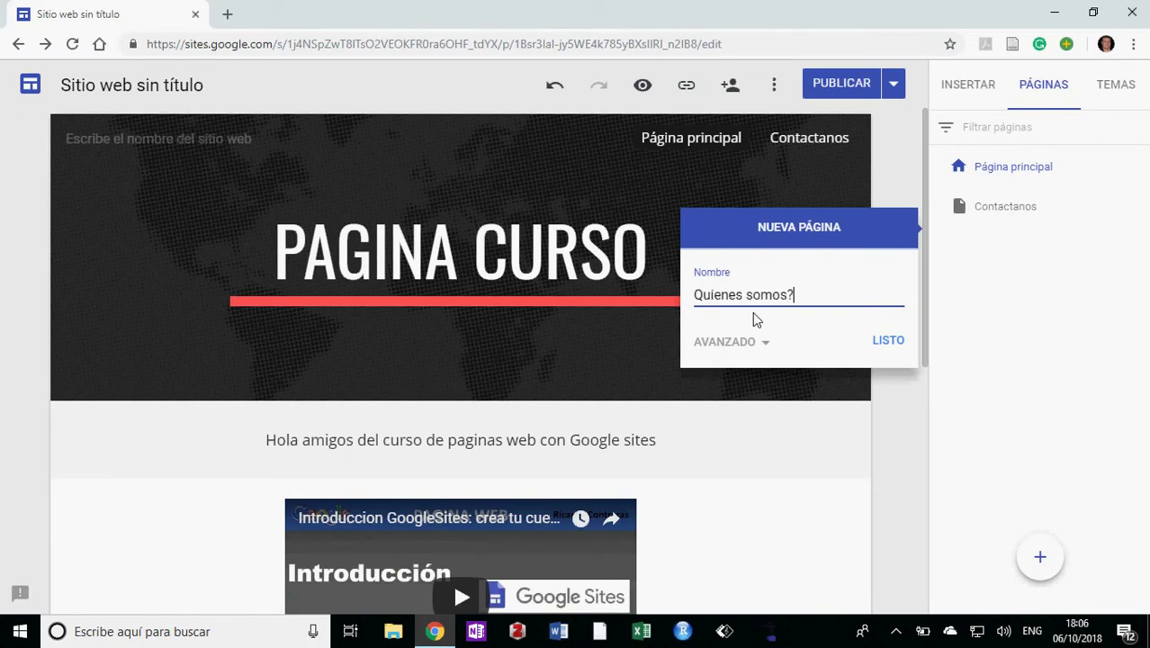
pyautogui.click(896, 341)
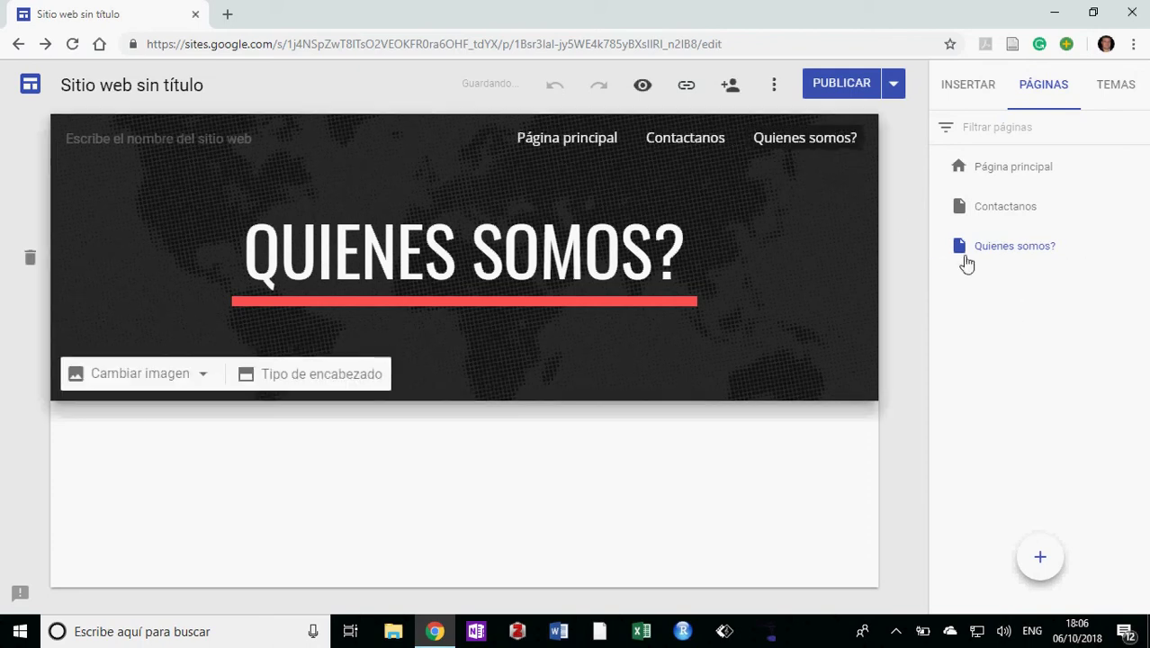
pyautogui.moveTo(1014, 246); pyautogui.dragTo(1026, 206)
# Open the home page and rename it "Inicio" in its properties
pyautogui.click(1033, 180)
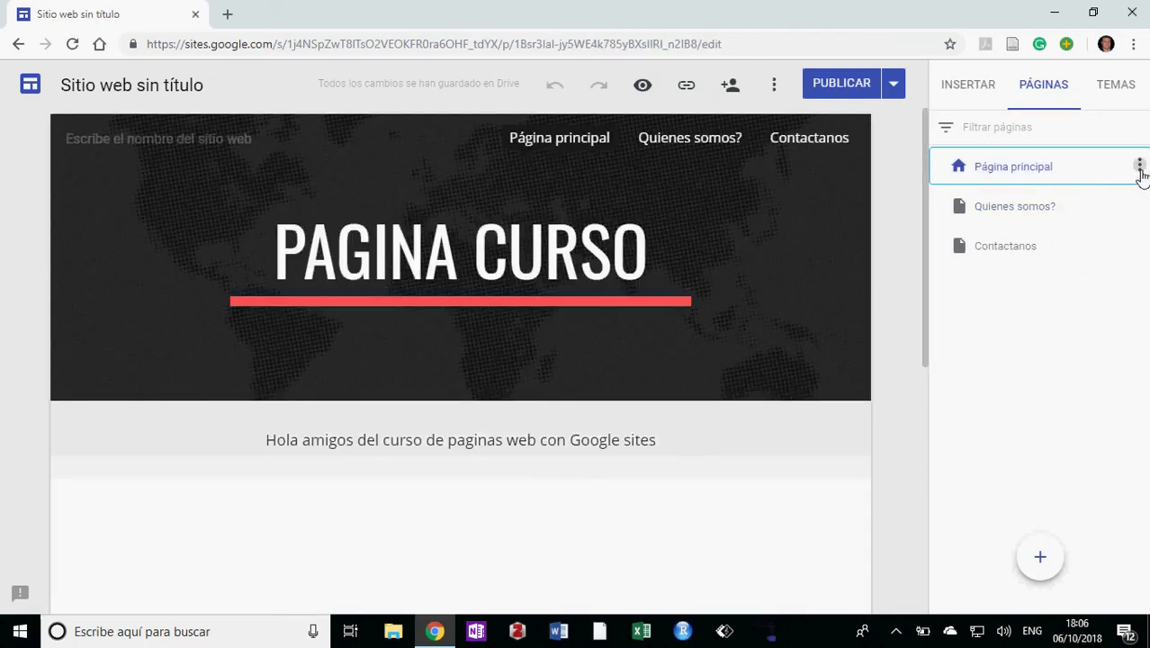
pyautogui.click(1139, 168)
pyautogui.click(1067, 213)
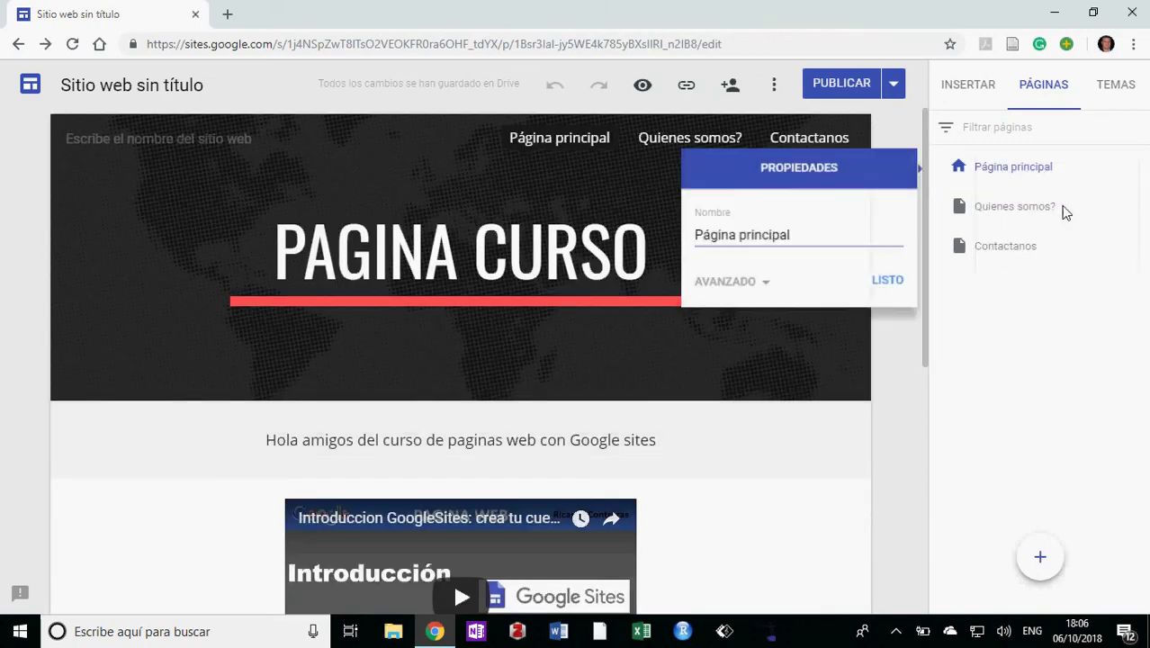
pyautogui.tripleClick(759, 245)
pyautogui.write('Inicio')
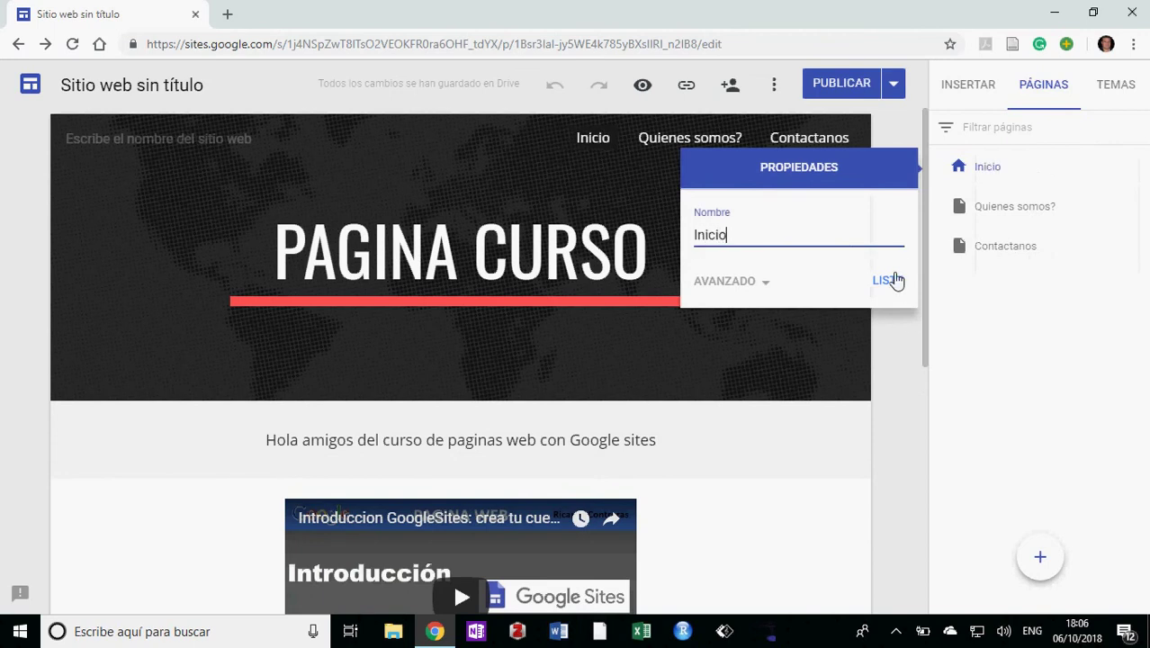
pyautogui.click(891, 281)
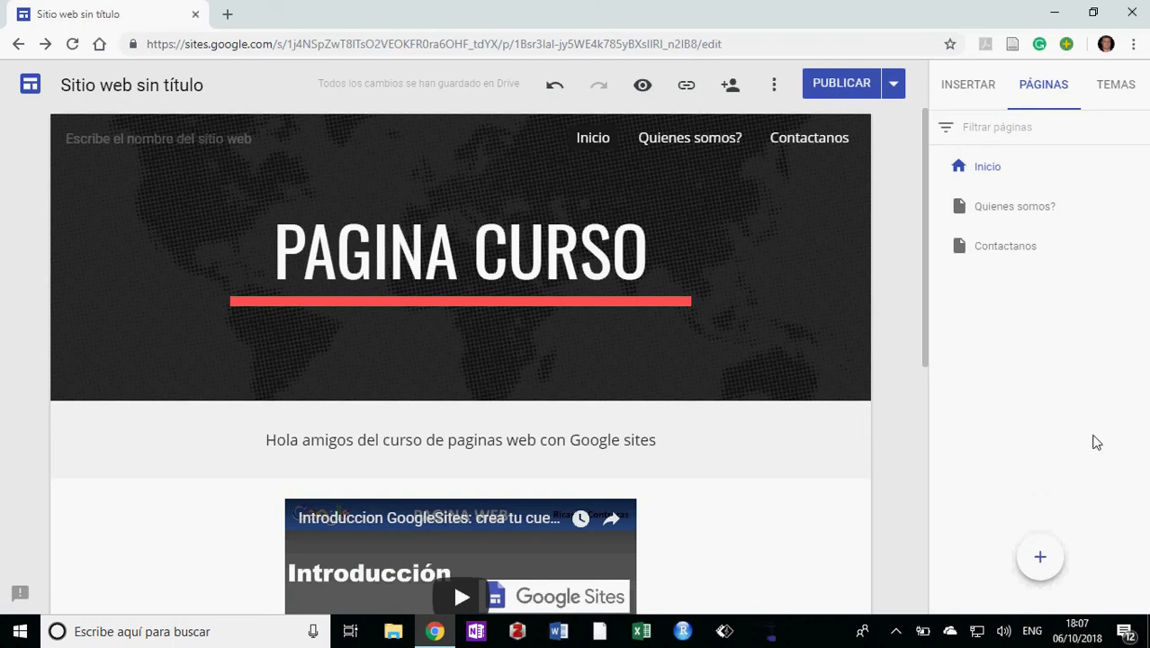
# Add a new page named "Nuestros productos" to the site
pyautogui.click(1040, 556)
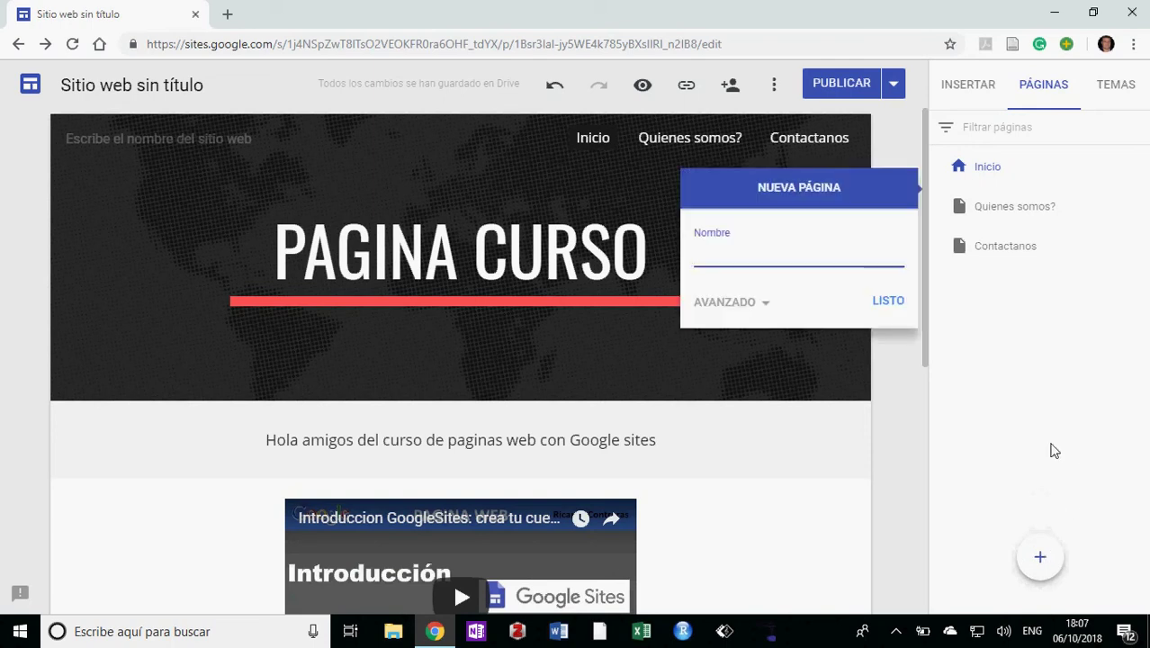
pyautogui.write('Nues')
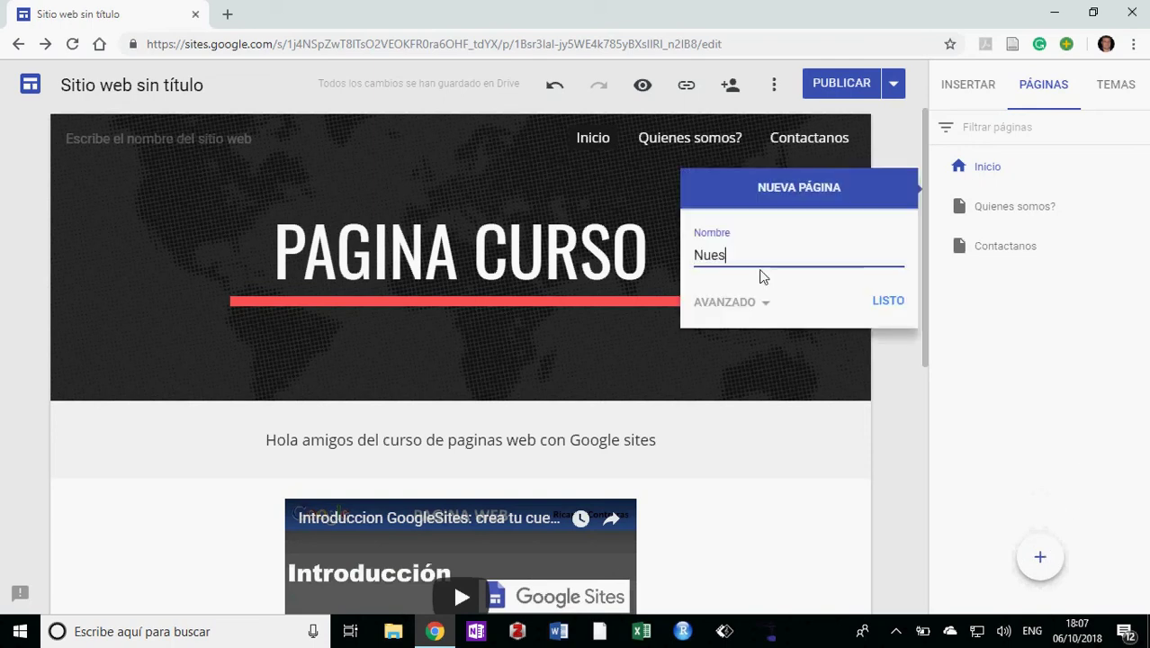
pyautogui.write('tros productos')
pyautogui.click(895, 309)
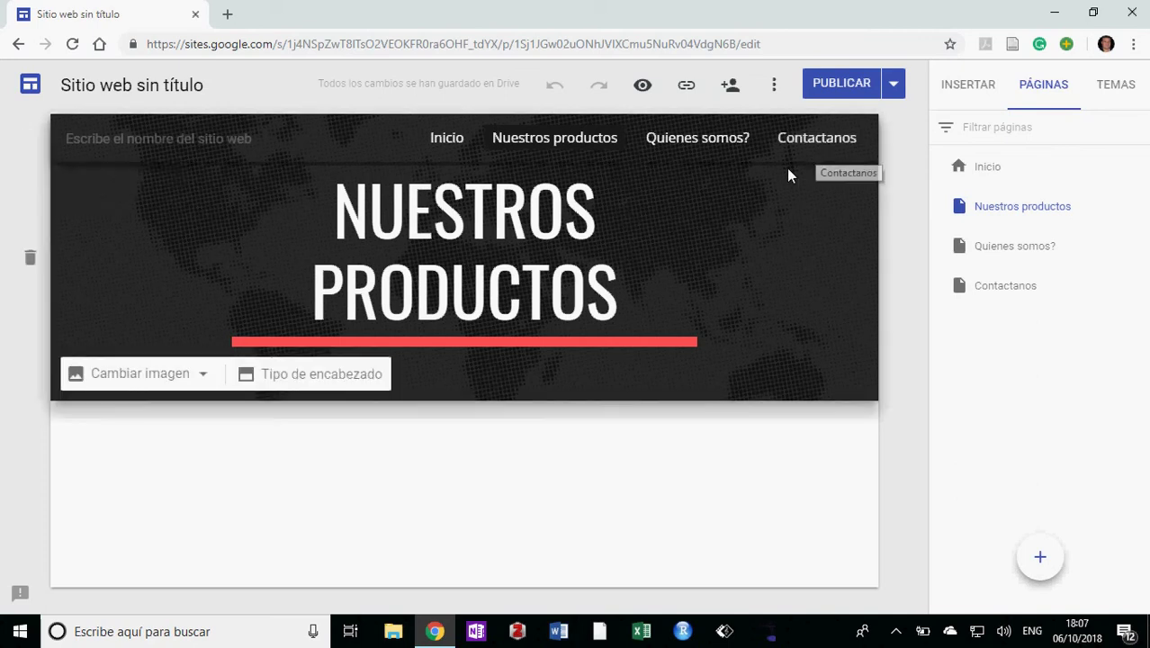
# Review the Contactanos, Quienes somos?, Nuestros productos and Inicio pages in turn, dismissing the CCleaner alert
pyautogui.click(1027, 288)
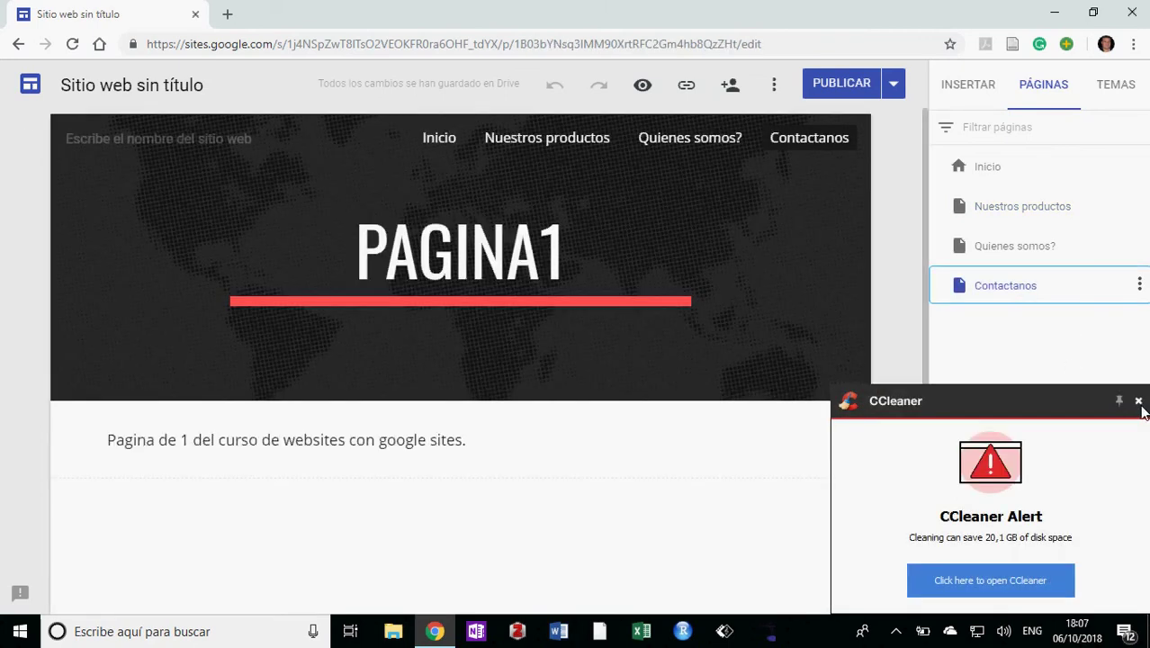
pyautogui.click(1138, 402)
pyautogui.click(1052, 260)
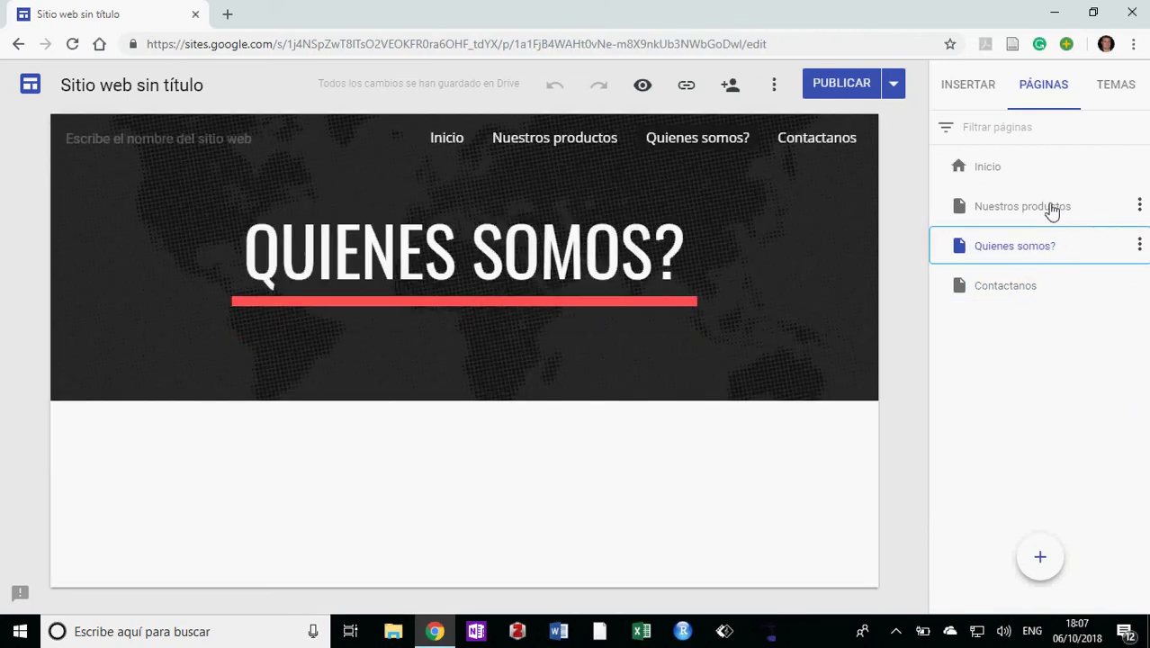
pyautogui.click(1051, 208)
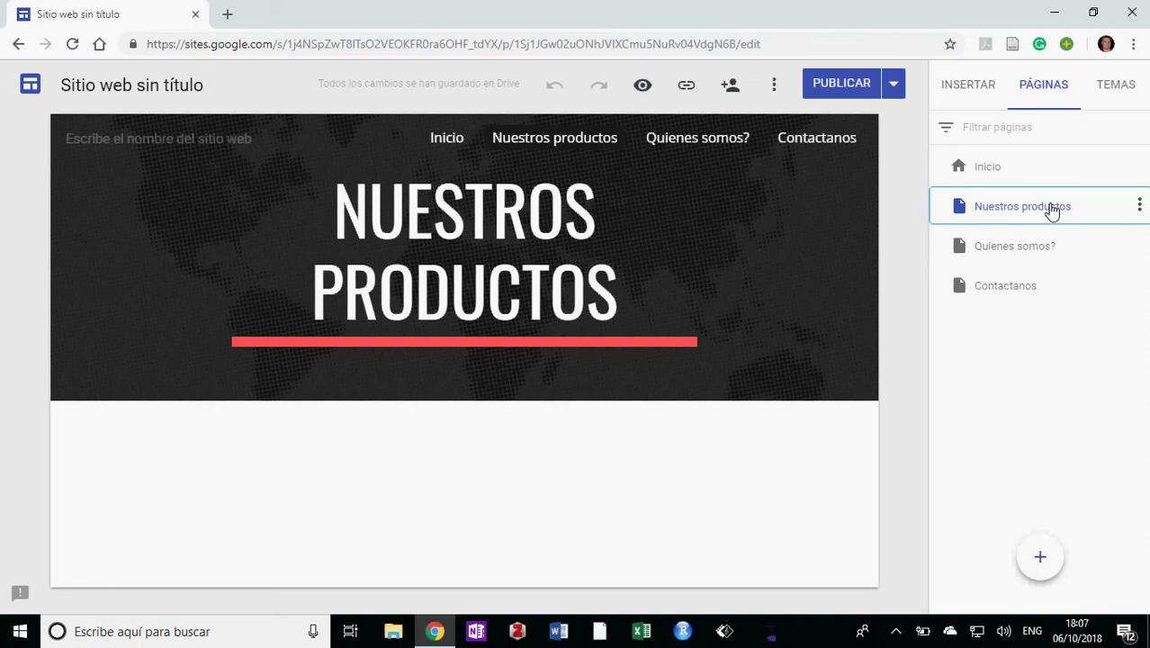
pyautogui.click(1035, 180)
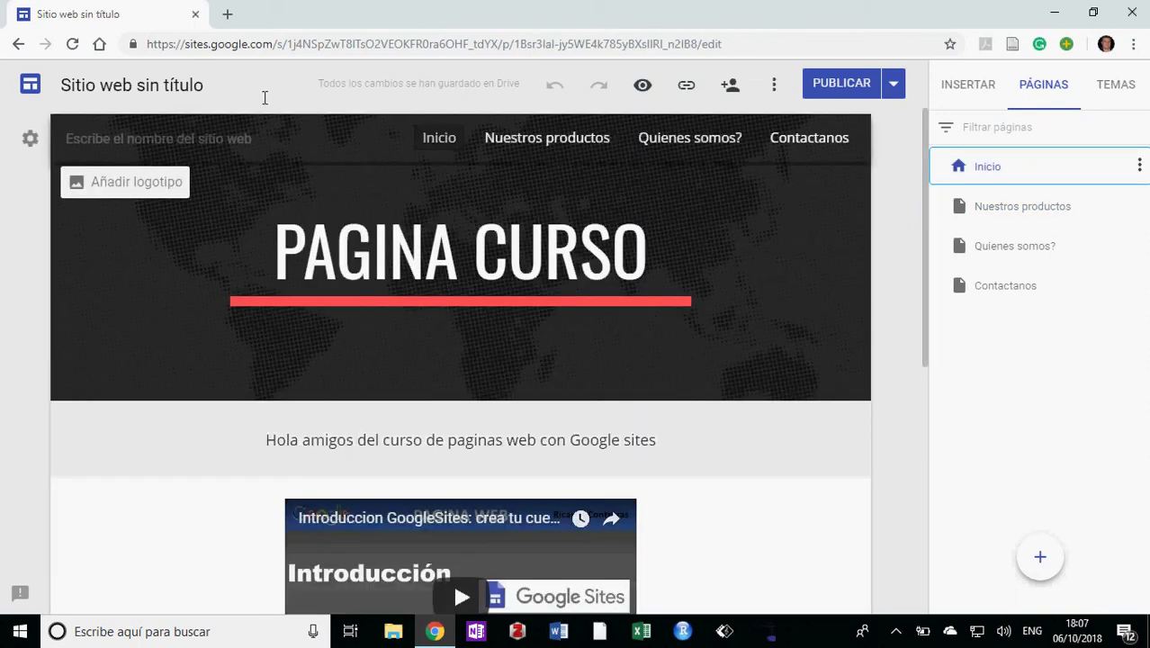
# Switch the site's navigation mode to the side panel, and open and close its menu to check the page links
pyautogui.click(32, 141)
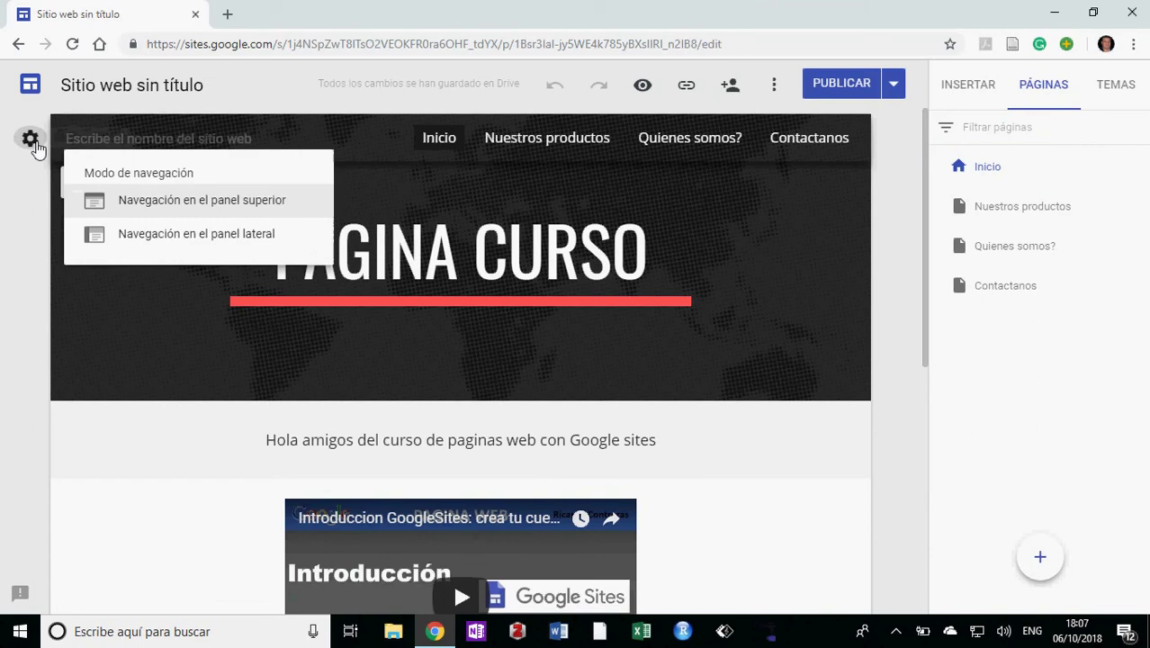
pyautogui.click(174, 236)
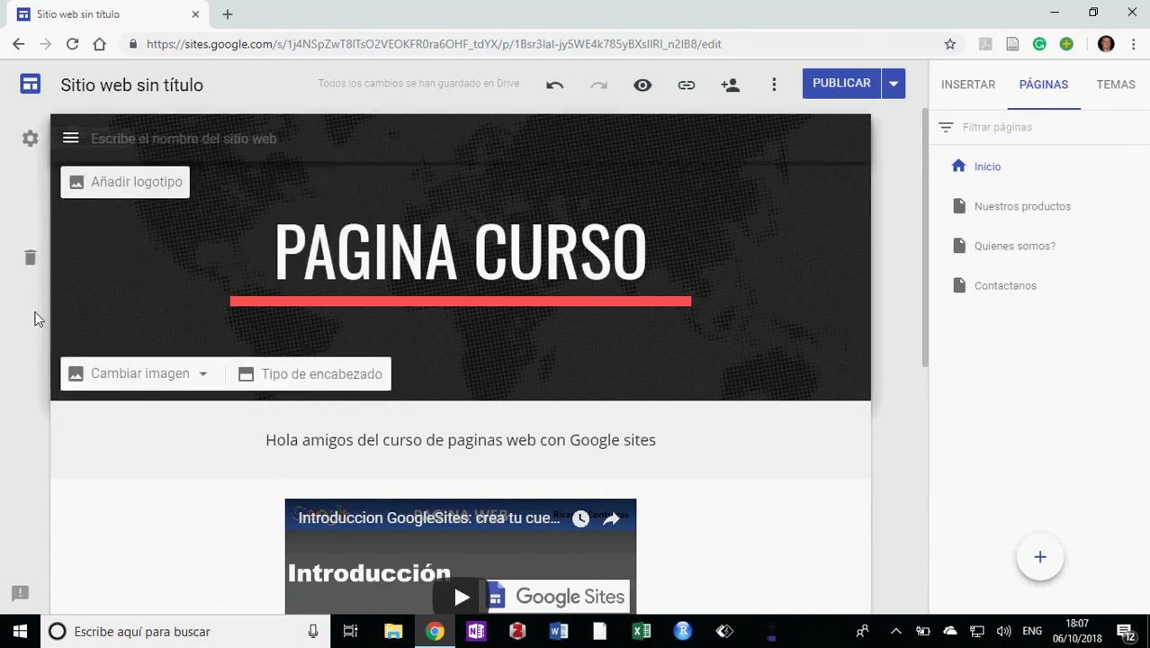
pyautogui.click(71, 139)
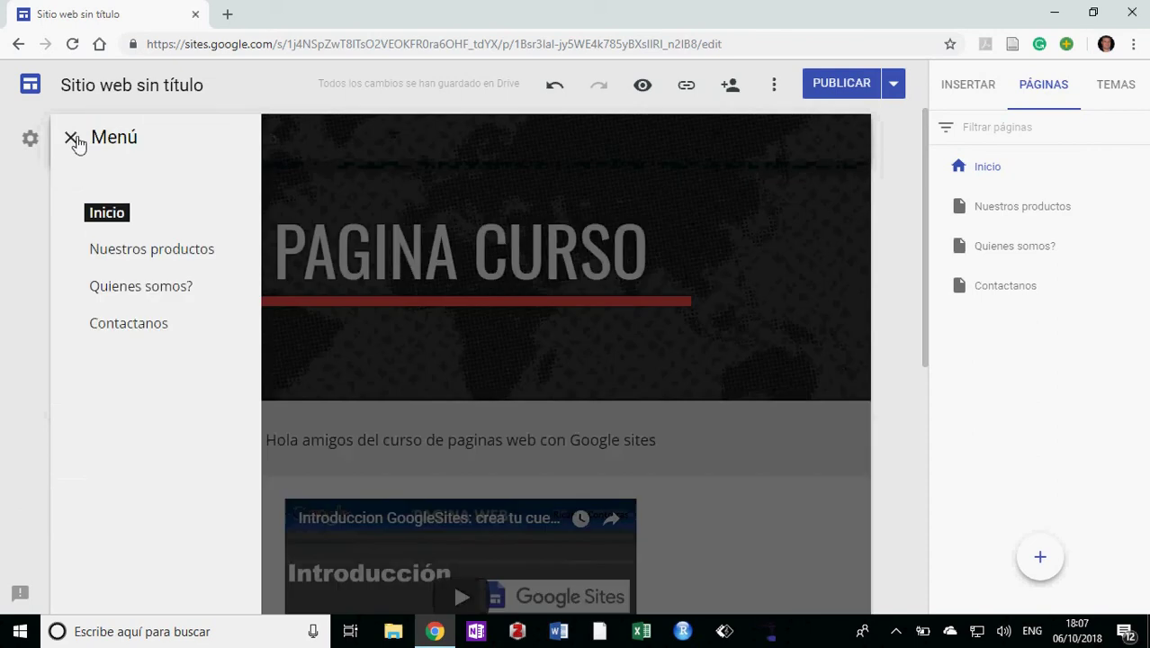
pyautogui.click(70, 139)
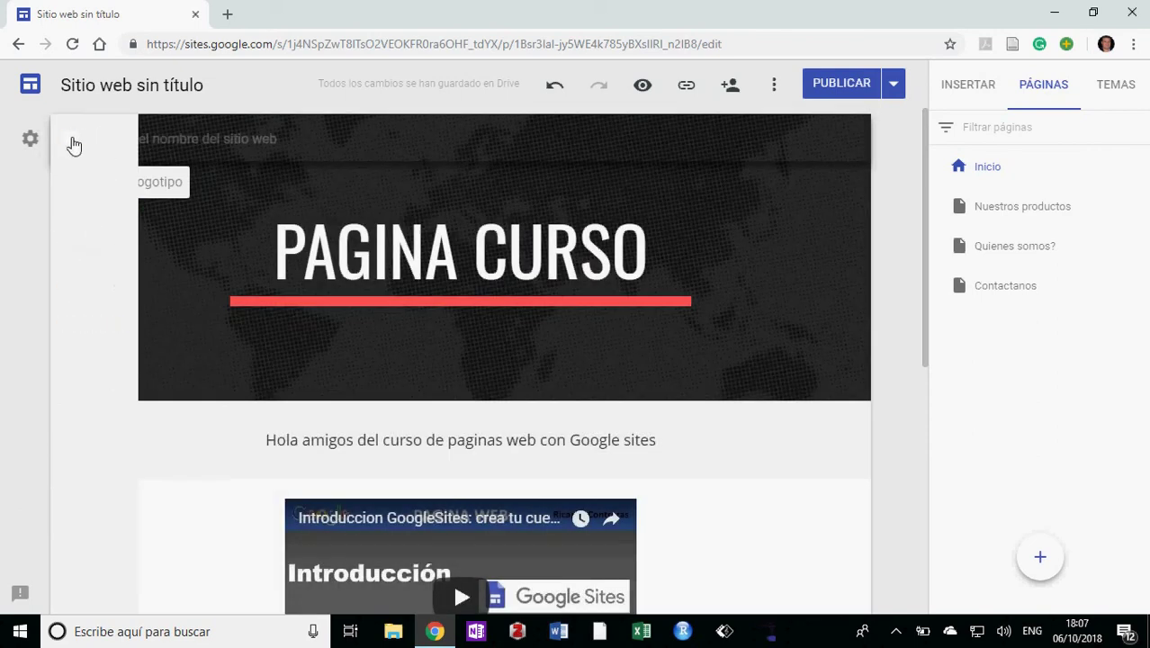
# Set the site's navigation mode back to the top panel
pyautogui.click(29, 139)
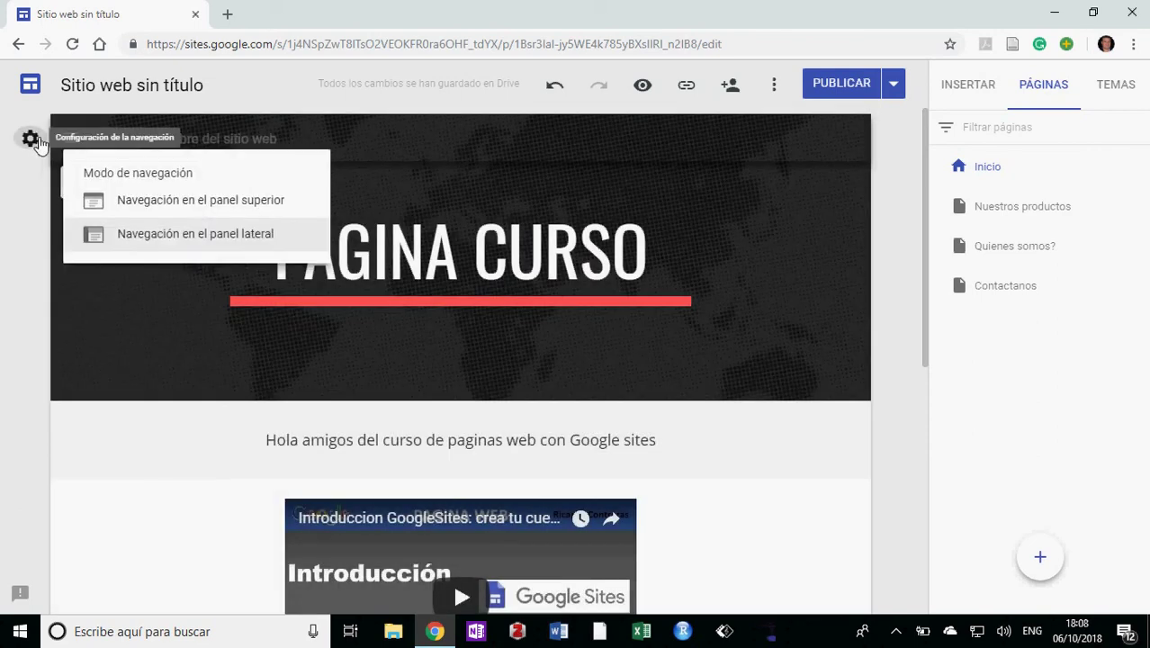
pyautogui.click(207, 211)
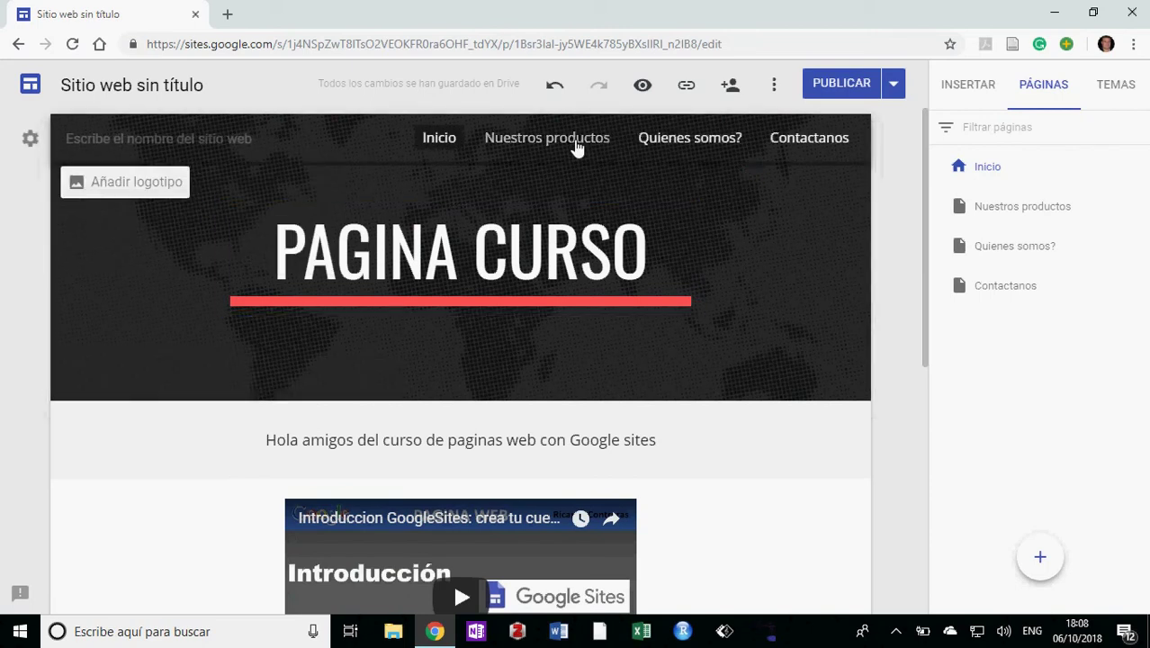
pyautogui.click(566, 171)
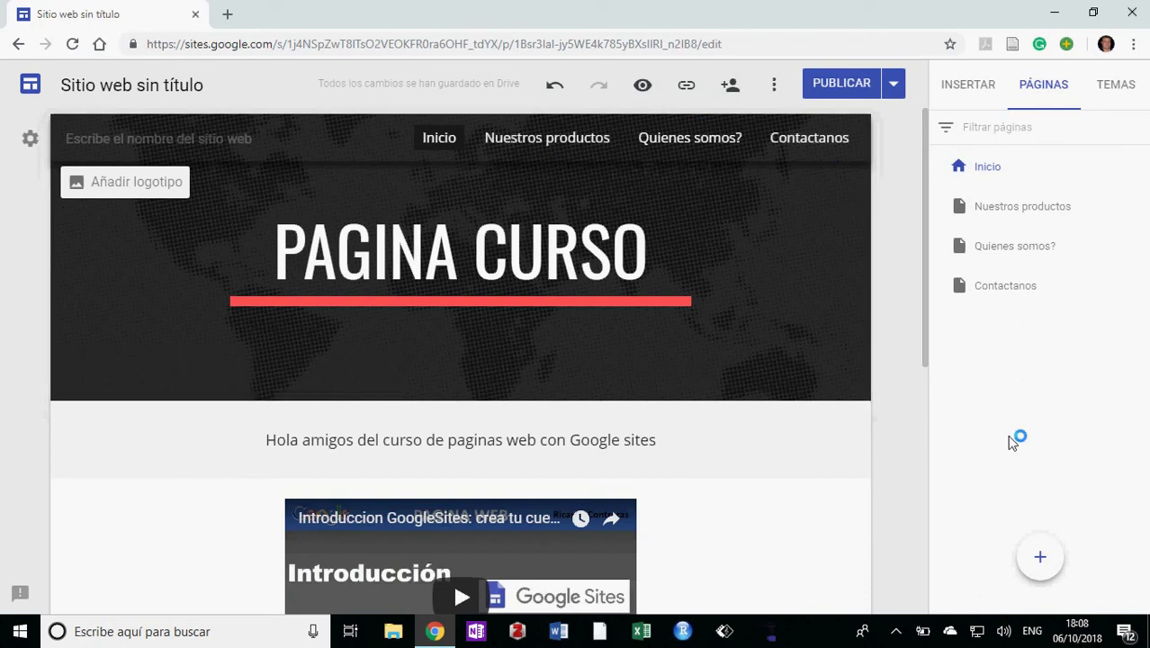
# Add a new page named "Nuestros servicios" and nest it as a subpage of Nuestros productos
pyautogui.click(1040, 558)
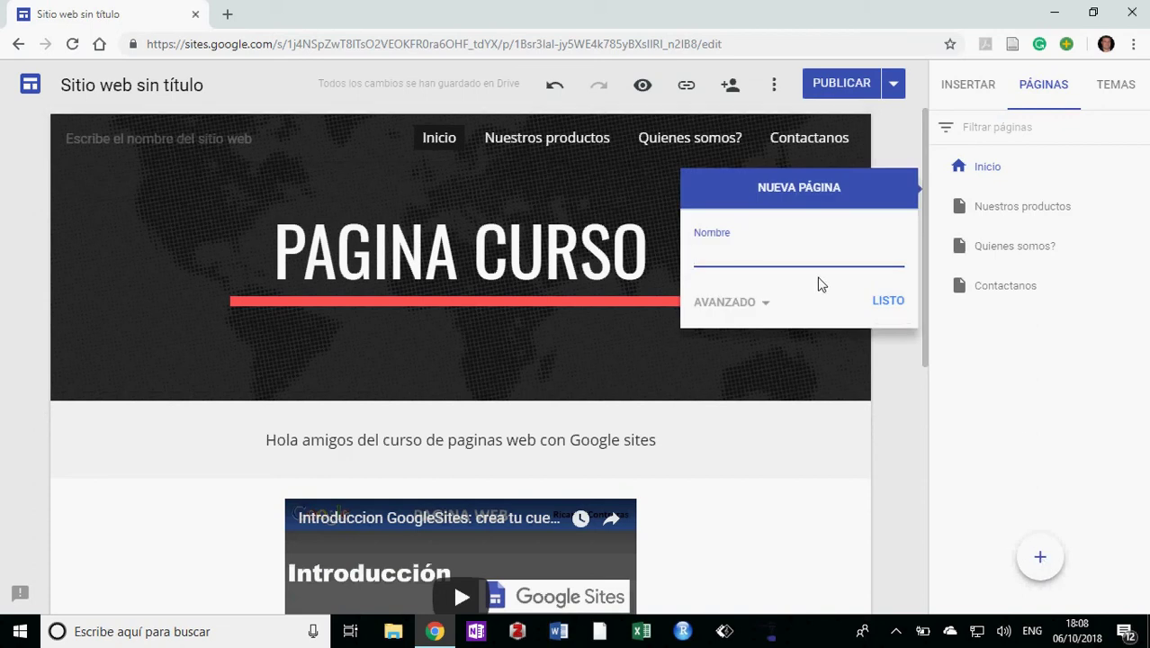
pyautogui.write('Nuestros seri')
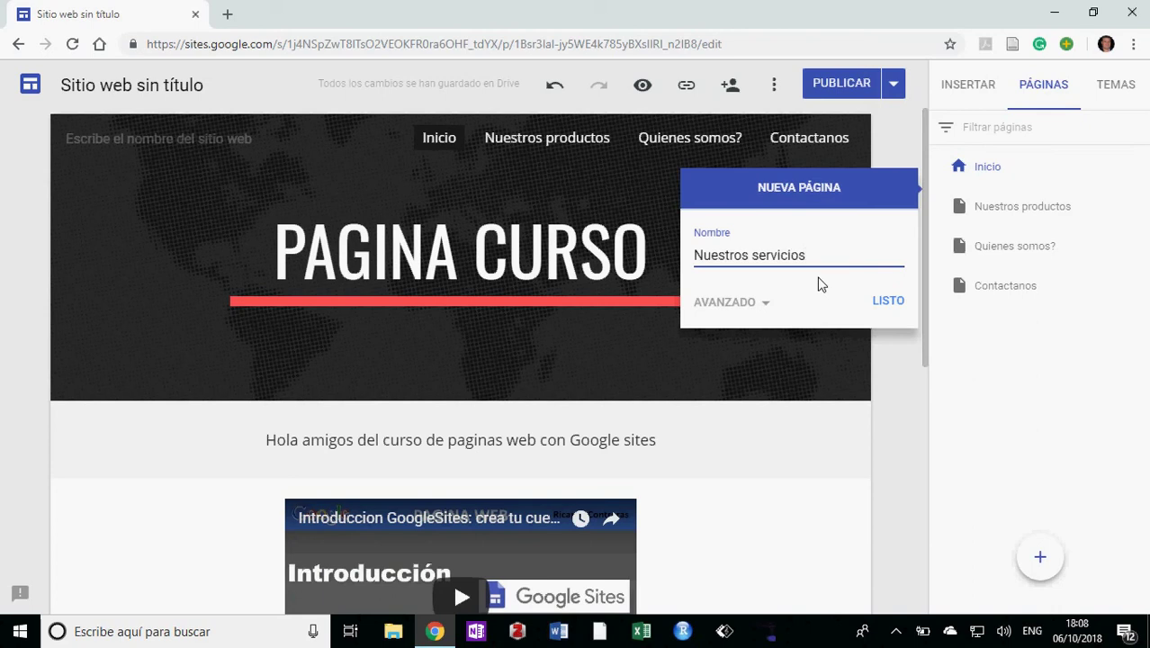
pyautogui.click(887, 302)
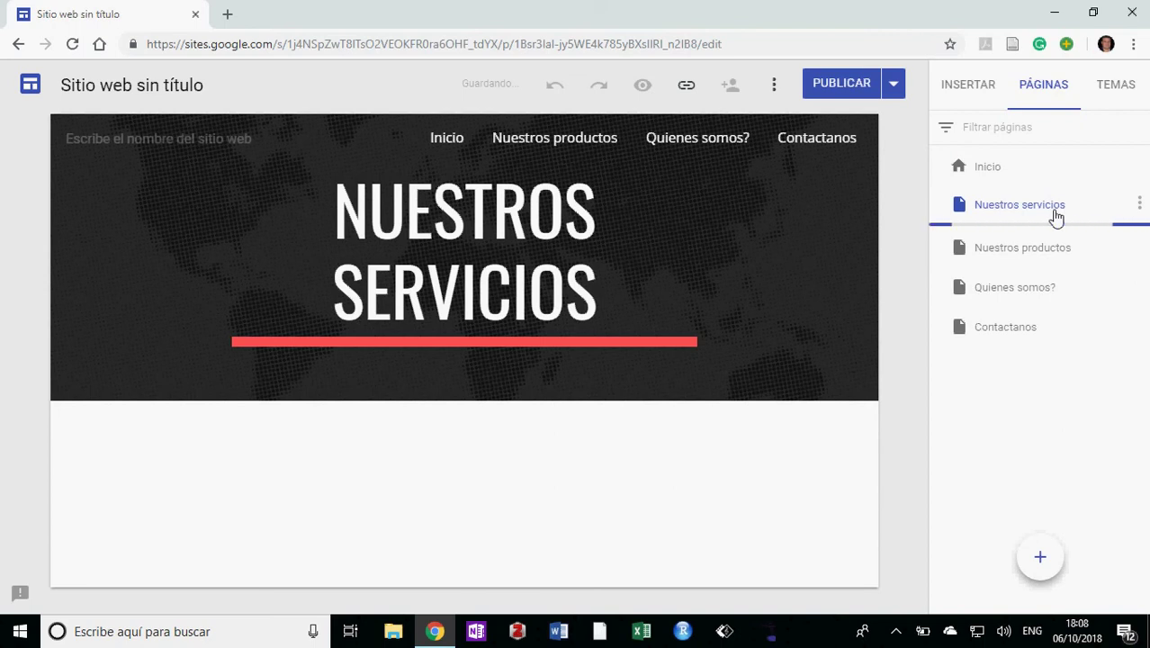
pyautogui.moveTo(1039, 226); pyautogui.dragTo(1049, 252)
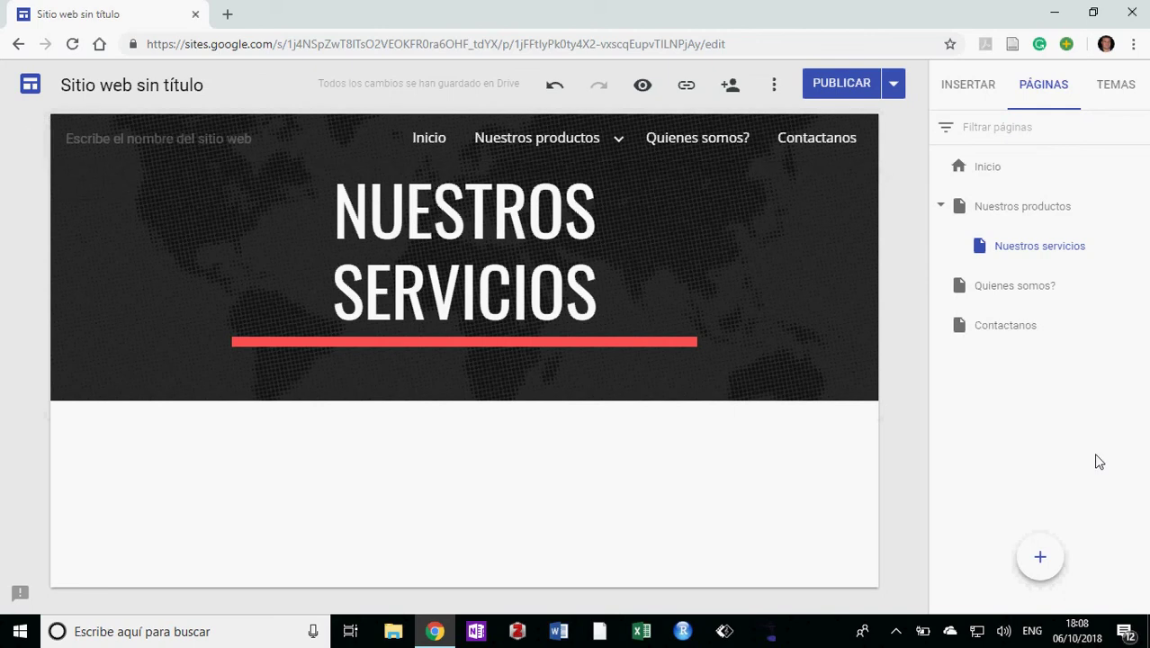
# Add a new page named "Puntos de venta", nest it as a subpage of Nuestros productos, and return to the Inicio page
pyautogui.click(1044, 555)
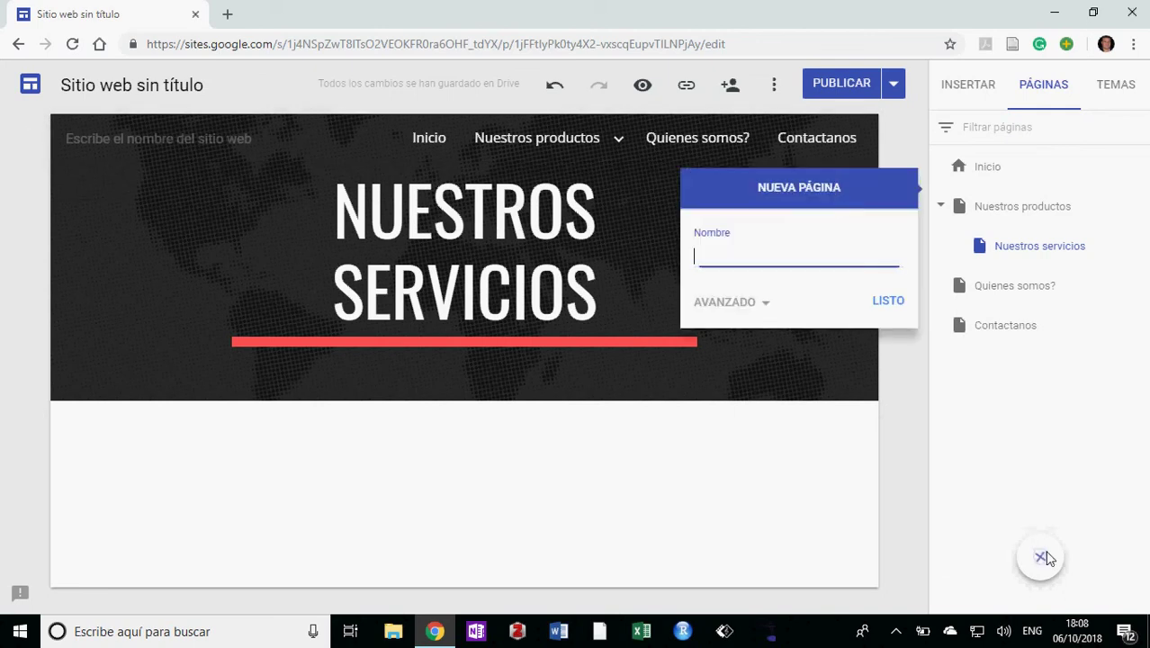
pyautogui.write('Pu')
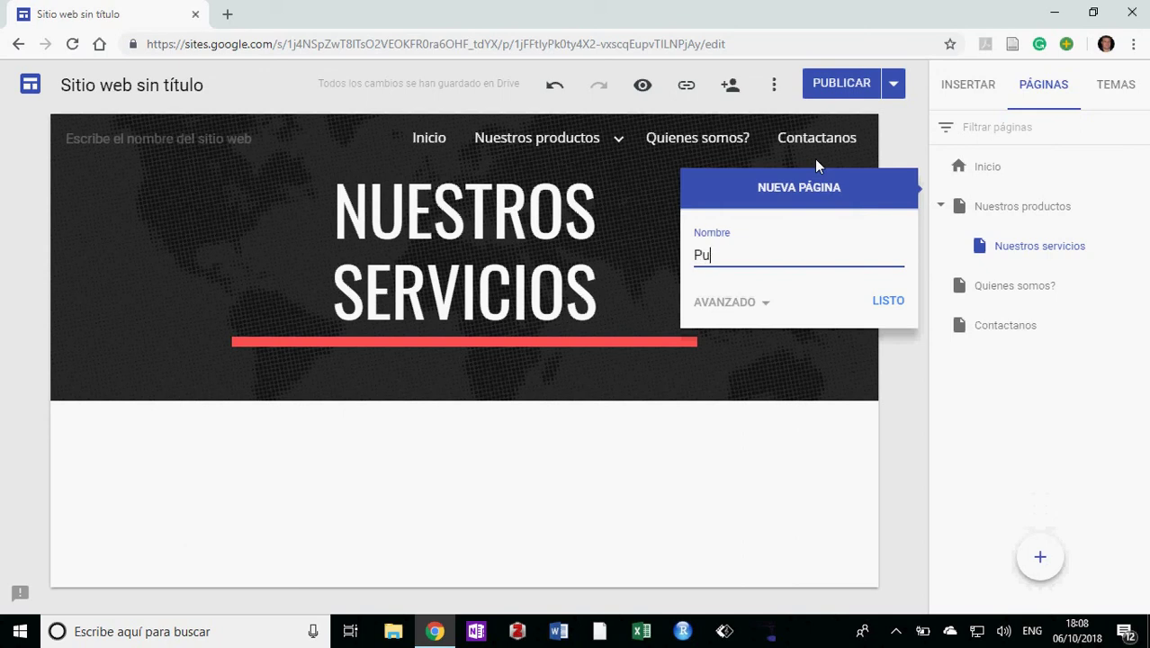
pyautogui.write('ntos de venta')
pyautogui.click(891, 301)
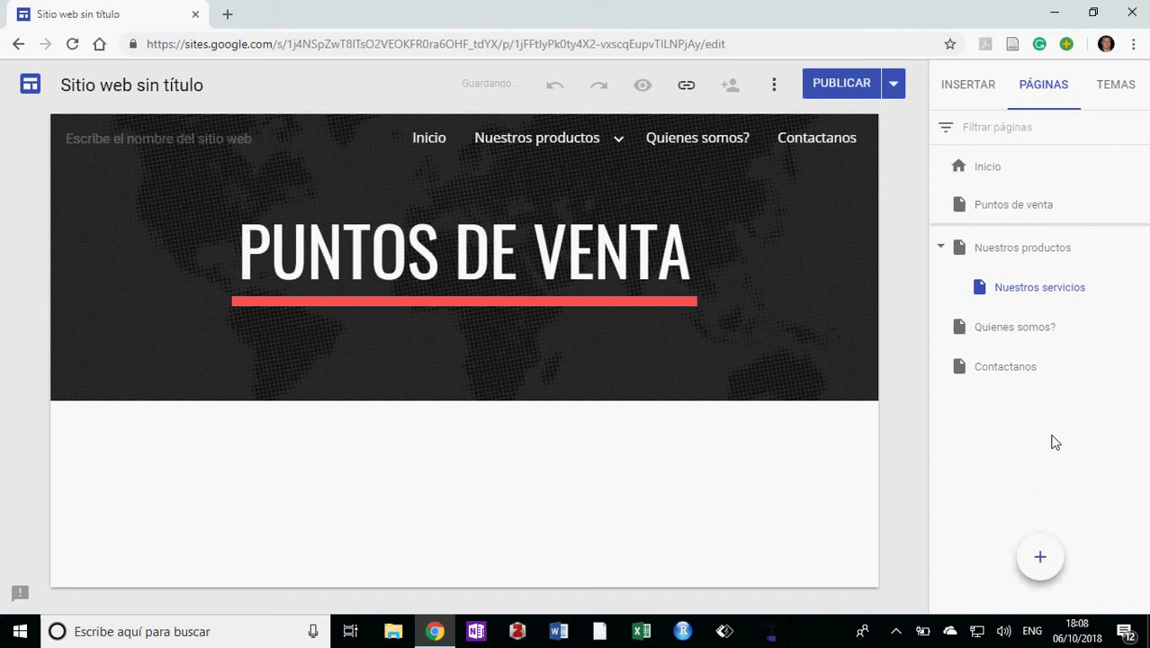
pyautogui.moveTo(1028, 216); pyautogui.dragTo(1002, 250)
pyautogui.moveTo(628, 151)
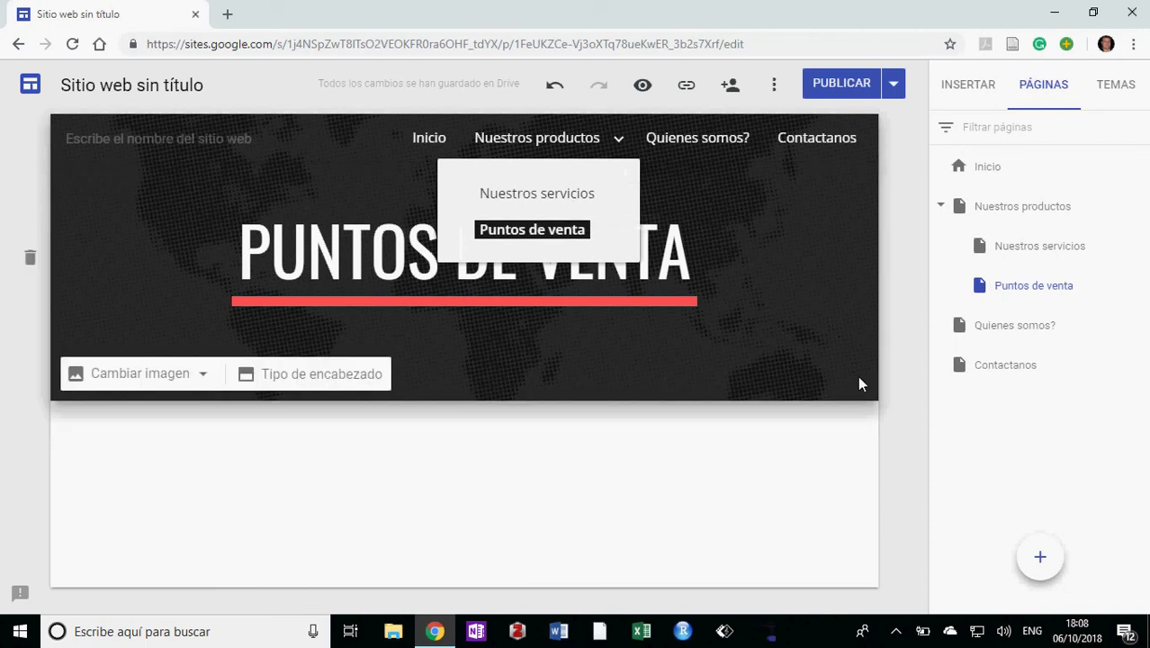
pyautogui.click(998, 169)
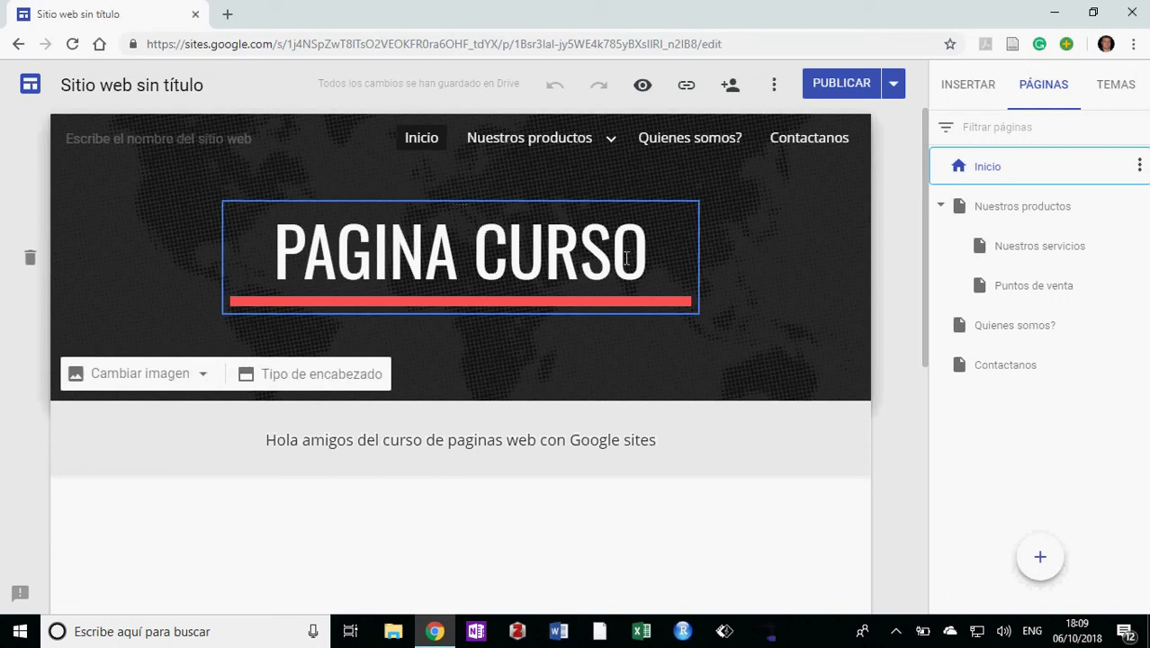
pyautogui.moveTo(616, 152)
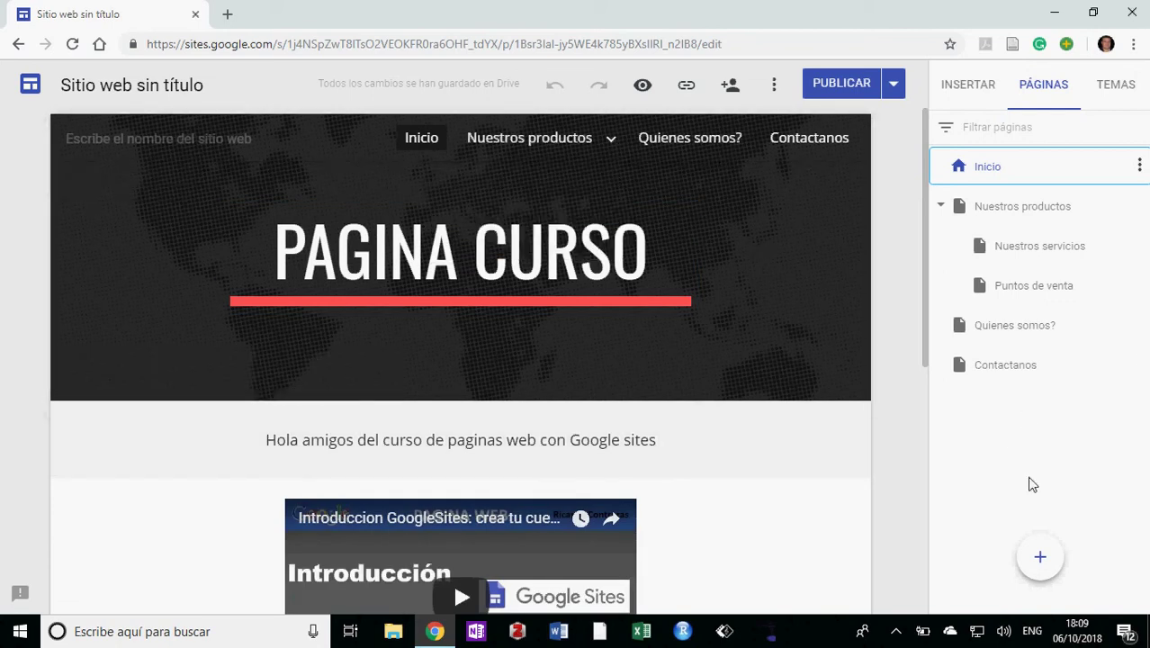
# Add a new page named "Misión y Visión", with the accents corrected, and nest it as a subpage of Quienes somos?
pyautogui.moveTo(1040, 554)
pyautogui.click(1042, 558)
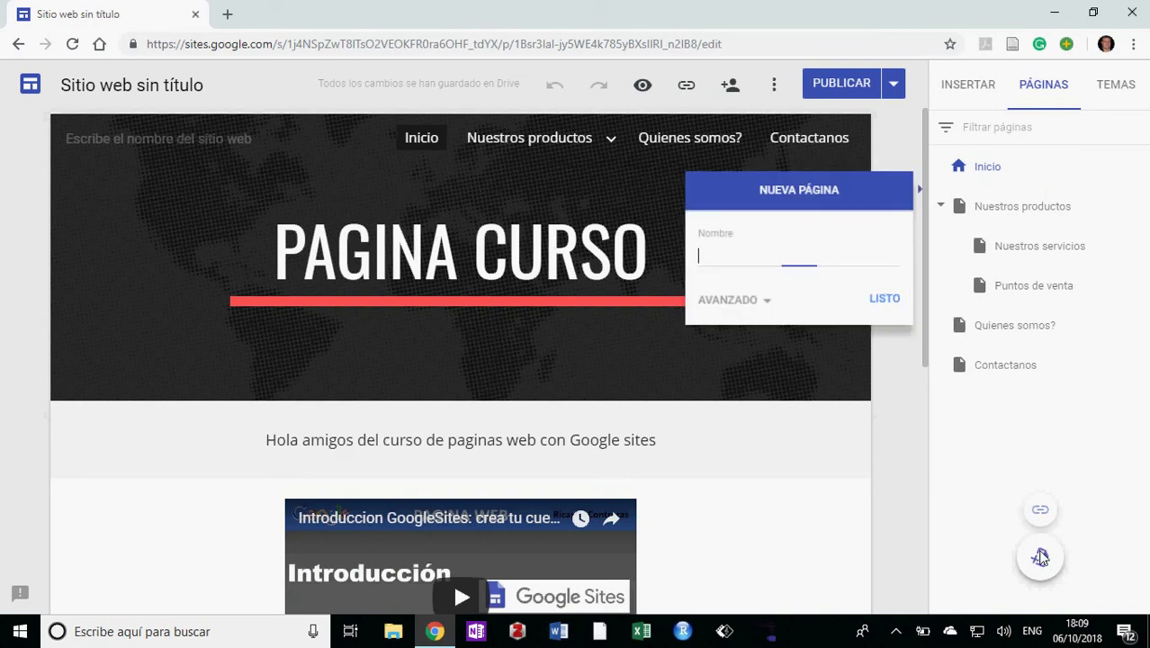
pyautogui.write('Mision y Vision')
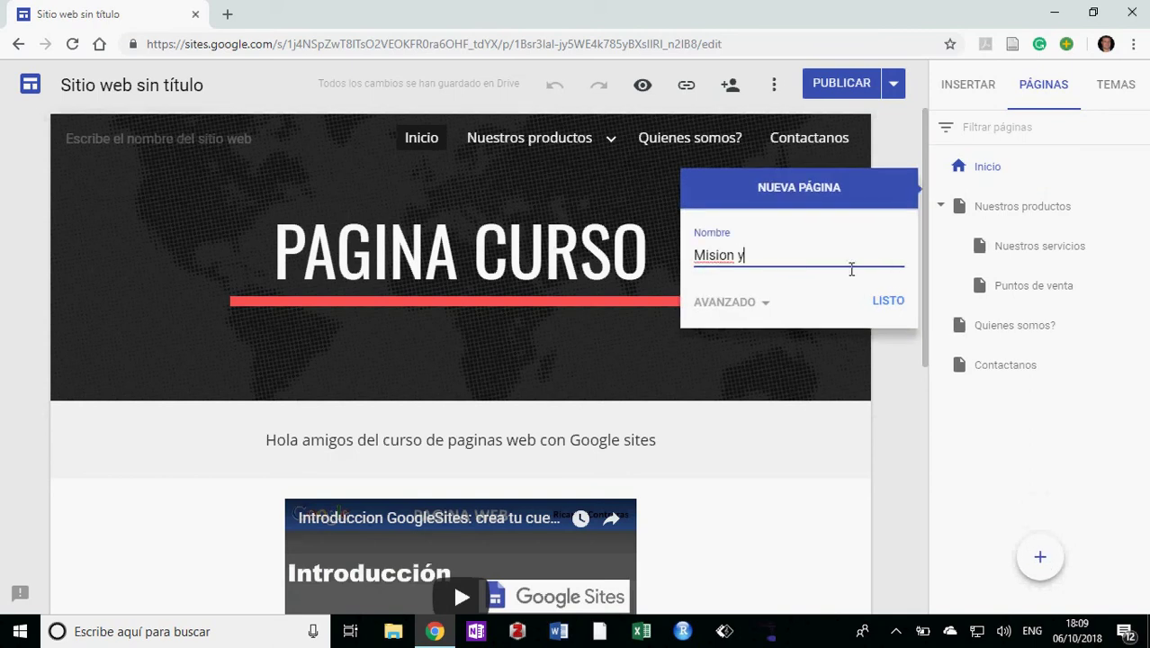
pyautogui.rightClick(732, 261)
pyautogui.click(761, 269)
pyautogui.rightClick(771, 258)
pyautogui.click(809, 269)
pyautogui.click(893, 304)
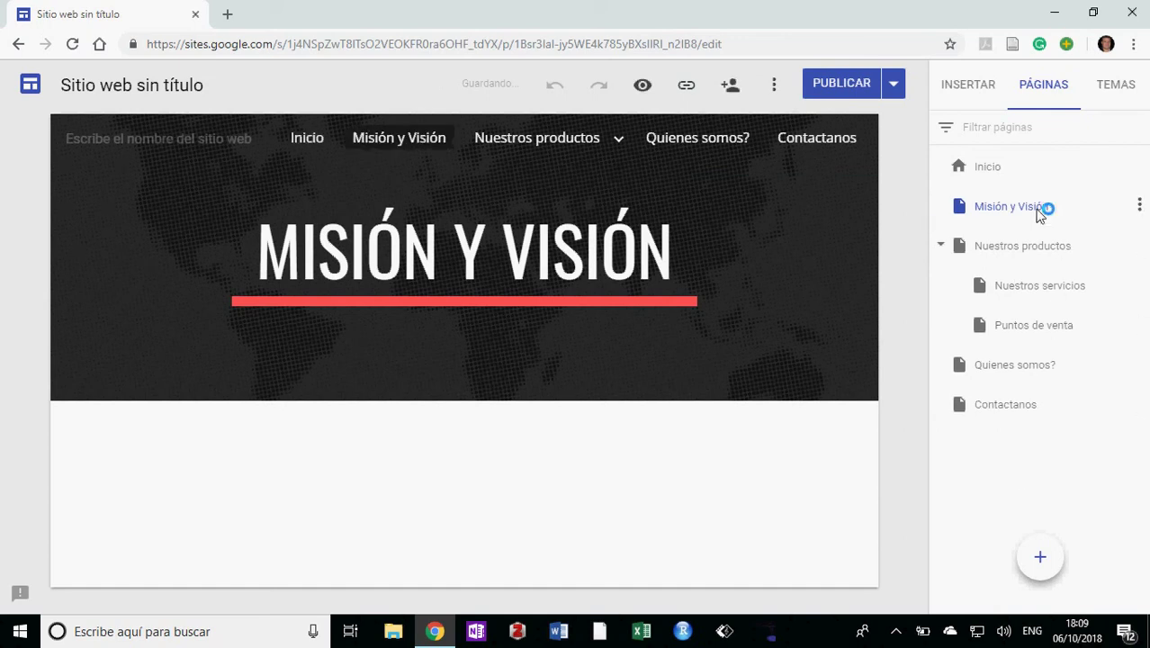
pyautogui.moveTo(1035, 222); pyautogui.dragTo(1050, 377)
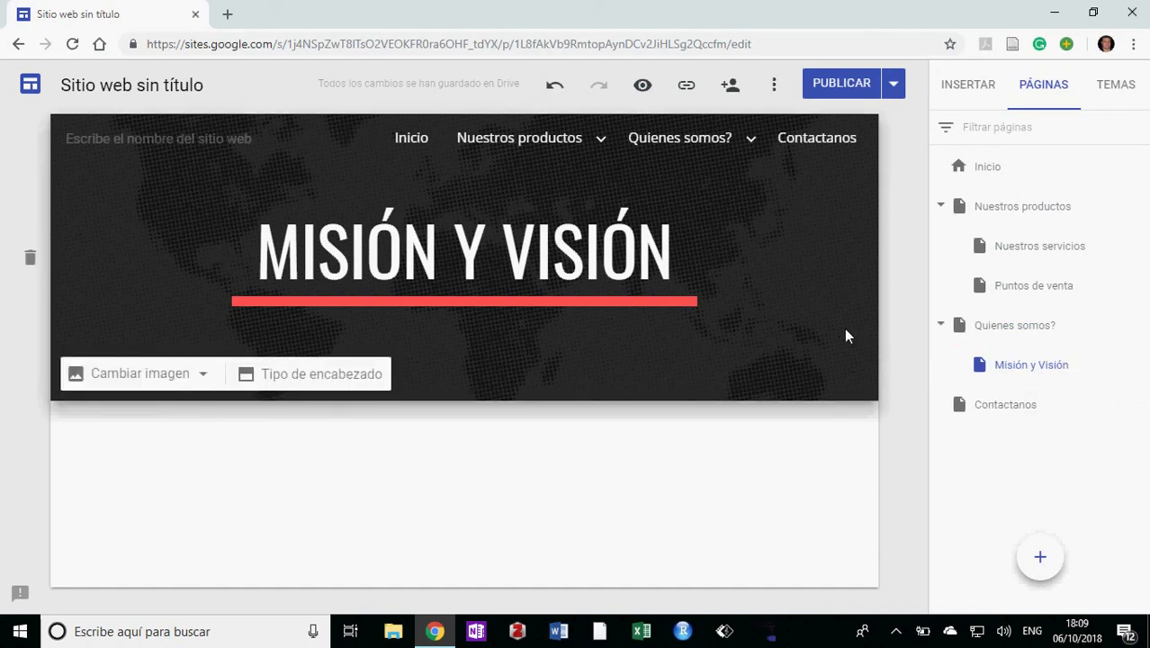
# Check the navigation submenus and review the site's pages in turn from Contactanos up to Inicio, skipping Quienes somos?
pyautogui.moveTo(434, 149)
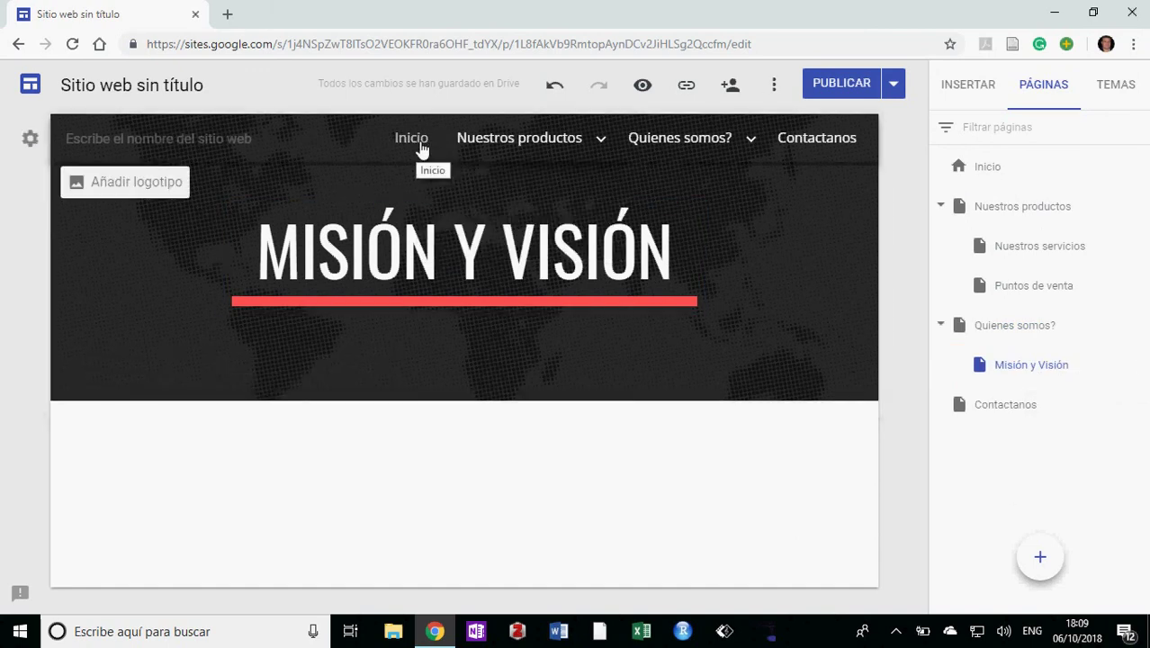
pyautogui.moveTo(508, 149)
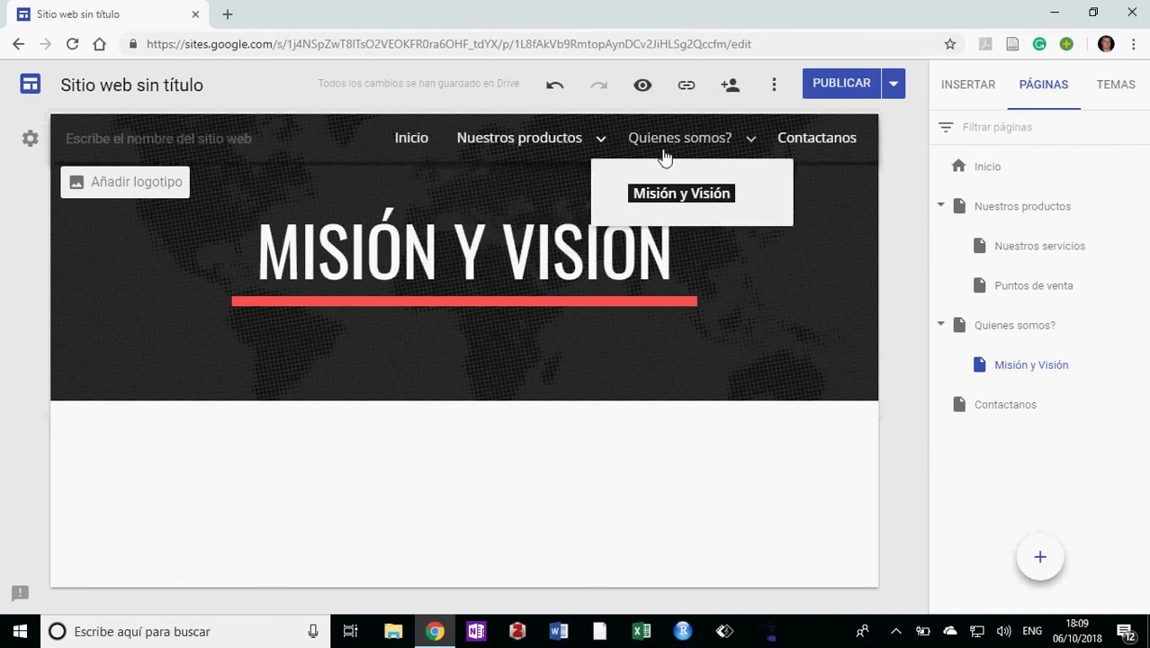
pyautogui.click(1014, 407)
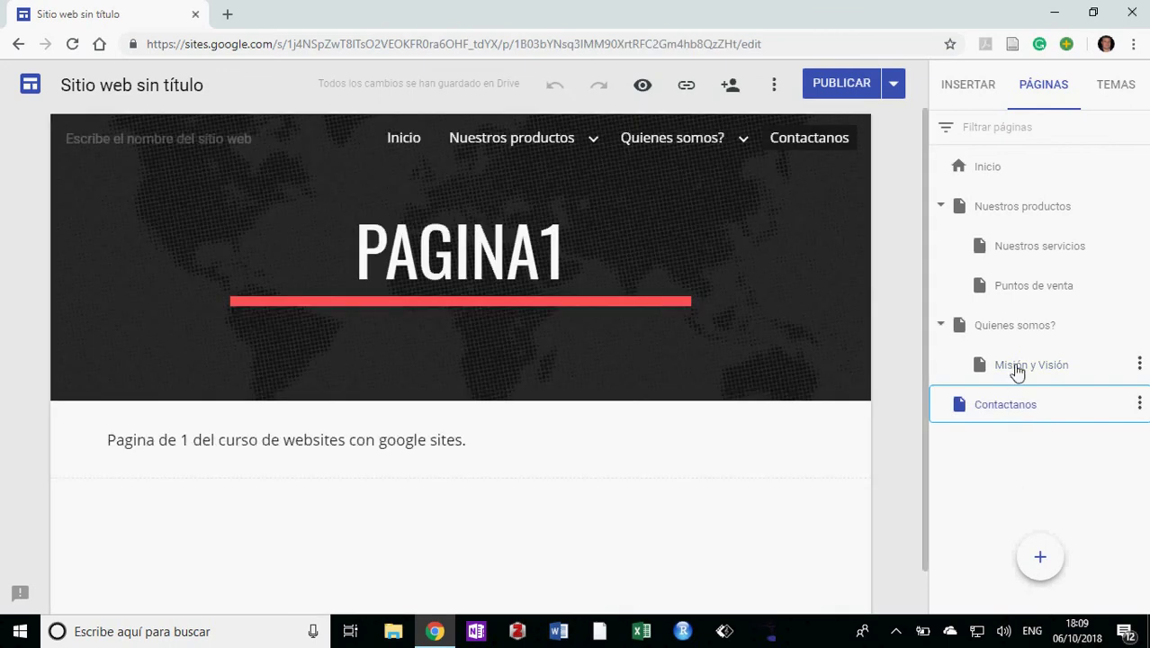
pyautogui.click(1016, 369)
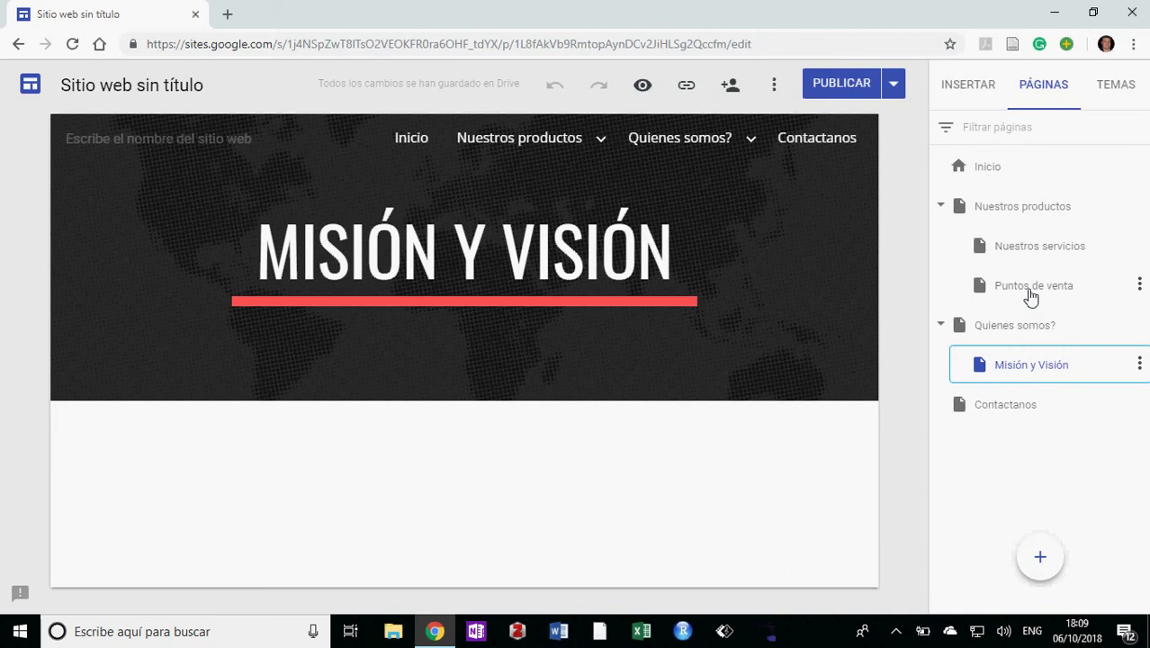
pyautogui.click(1030, 290)
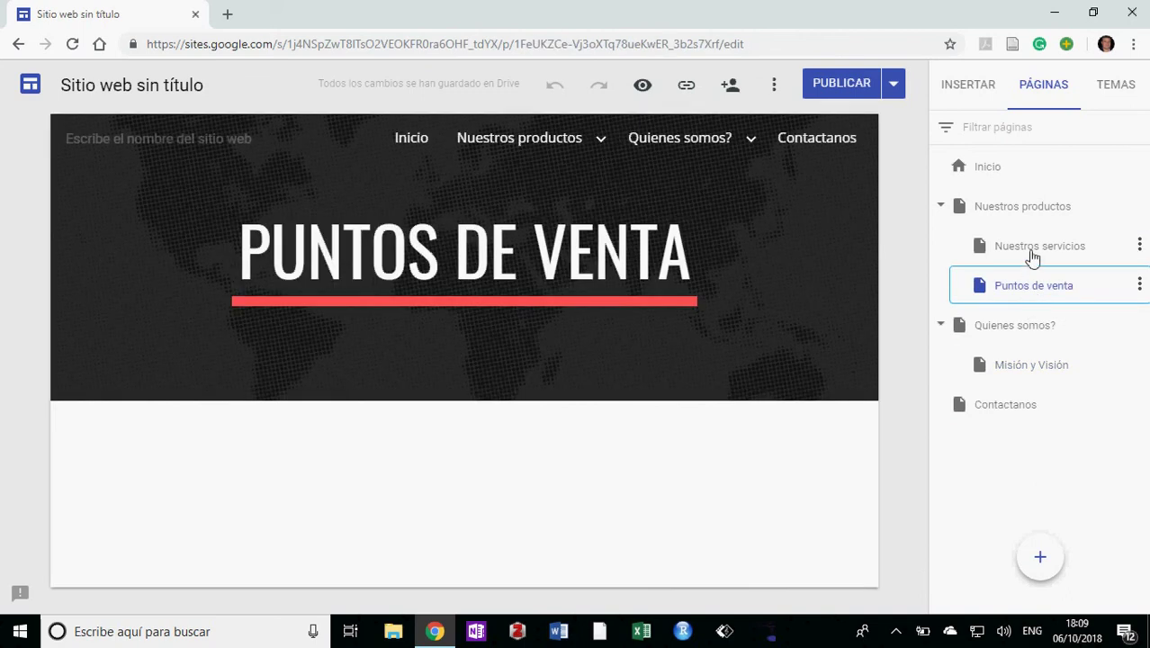
pyautogui.click(1031, 256)
pyautogui.click(1027, 217)
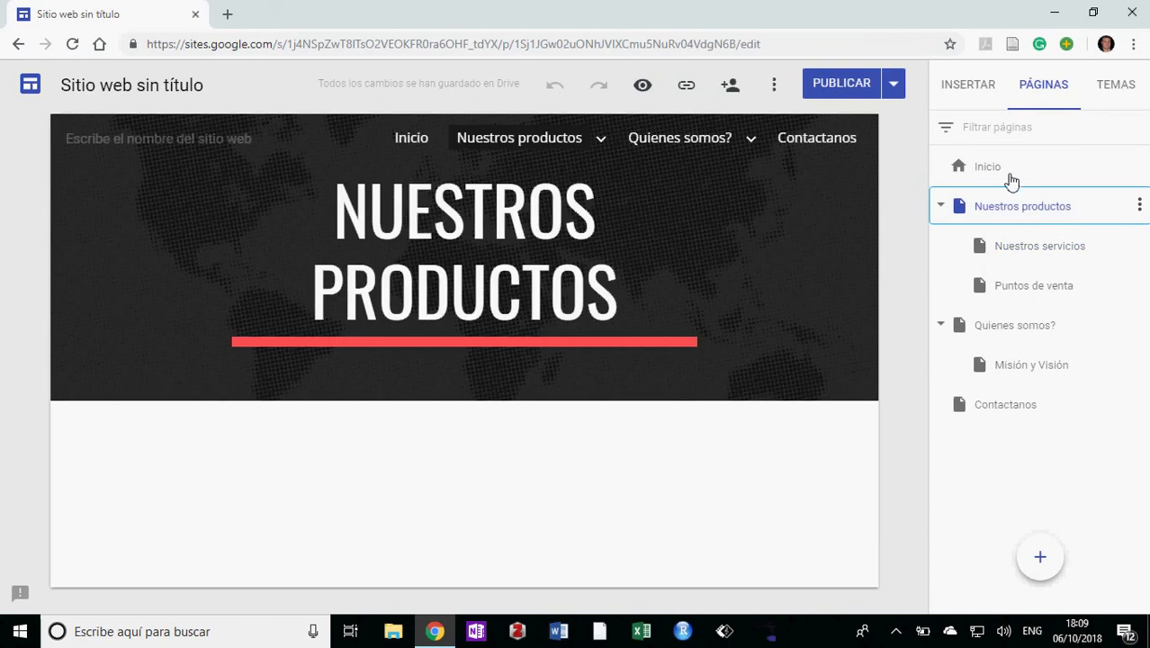
pyautogui.click(1009, 177)
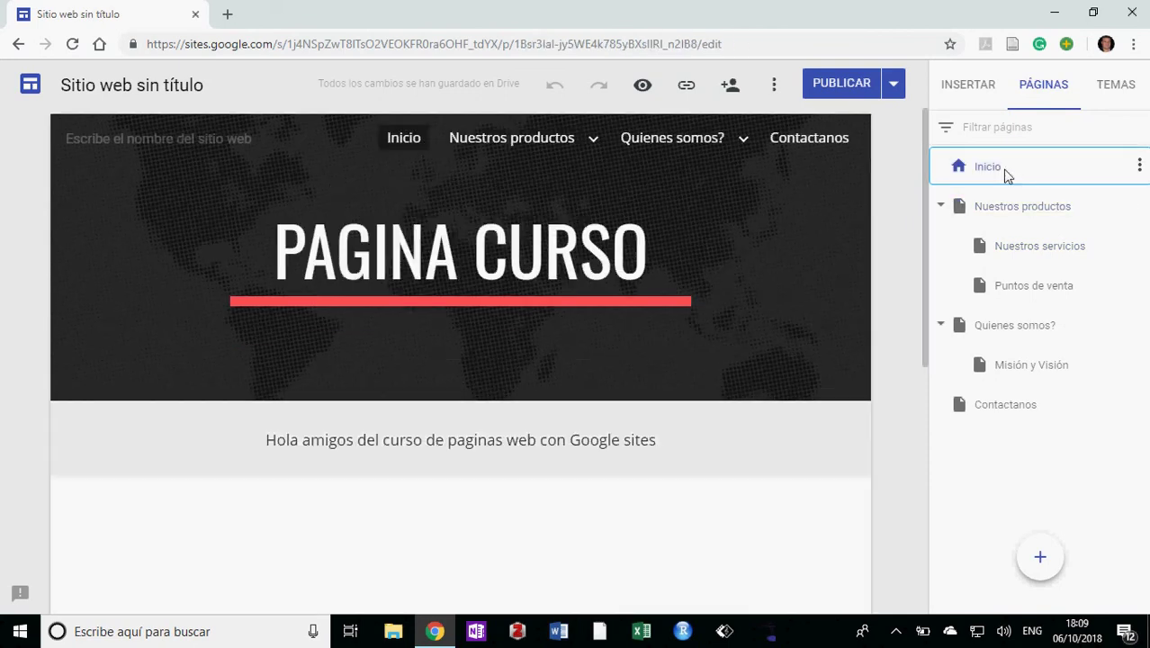
pyautogui.moveTo(1041, 557)
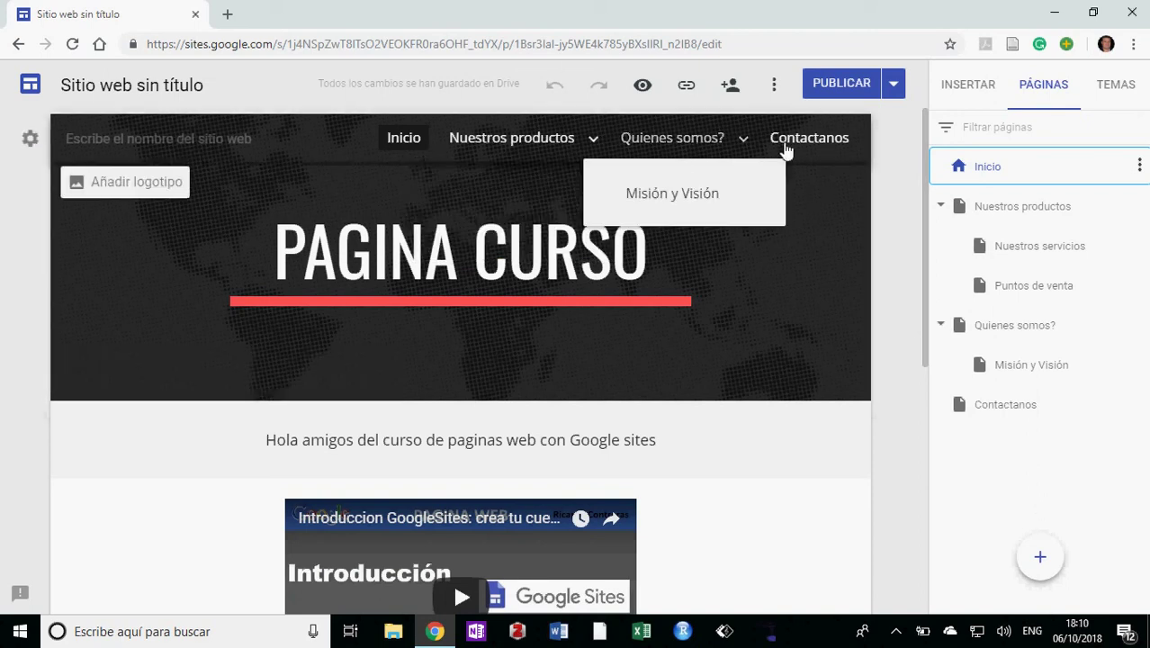
# Open YouTube in a new browser tab, go to the account's own channel, and copy the channel page's address
pyautogui.click(226, 13)
pyautogui.write('you')
pyautogui.press('Return')
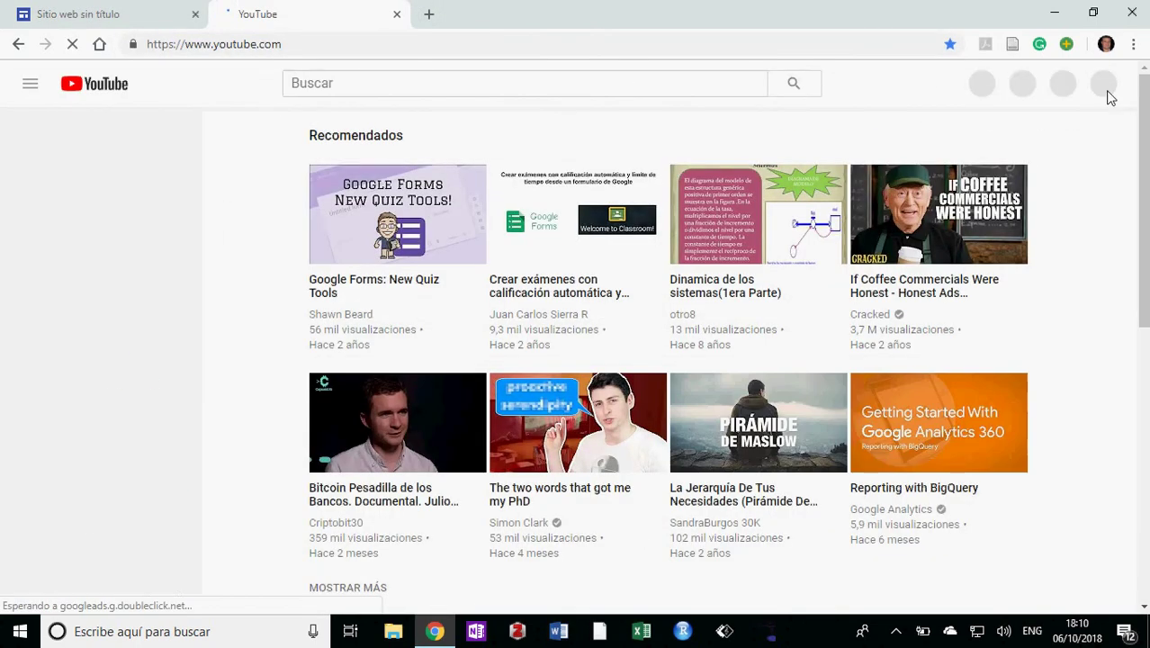
pyautogui.click(1112, 98)
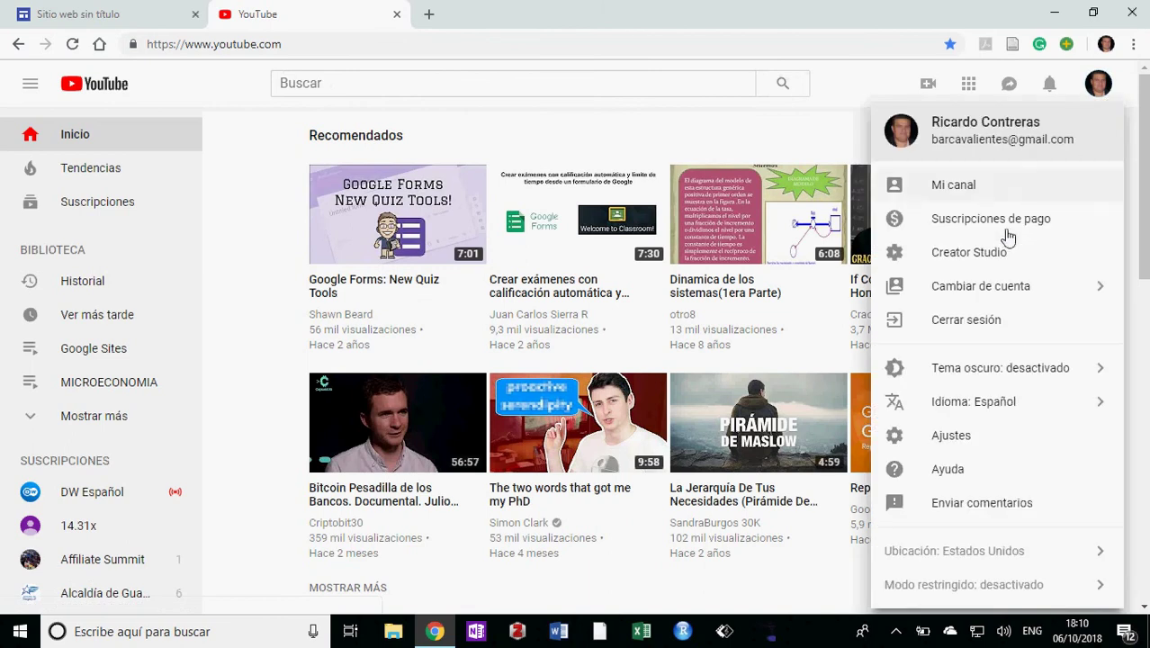
pyautogui.click(973, 190)
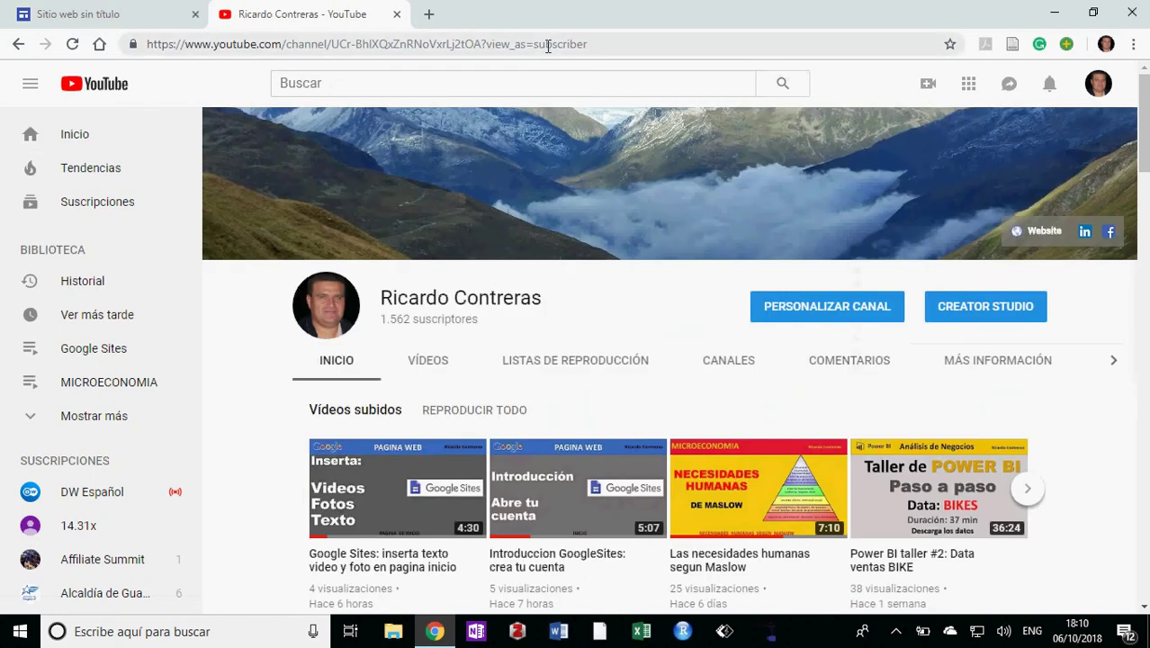
pyautogui.click(543, 44)
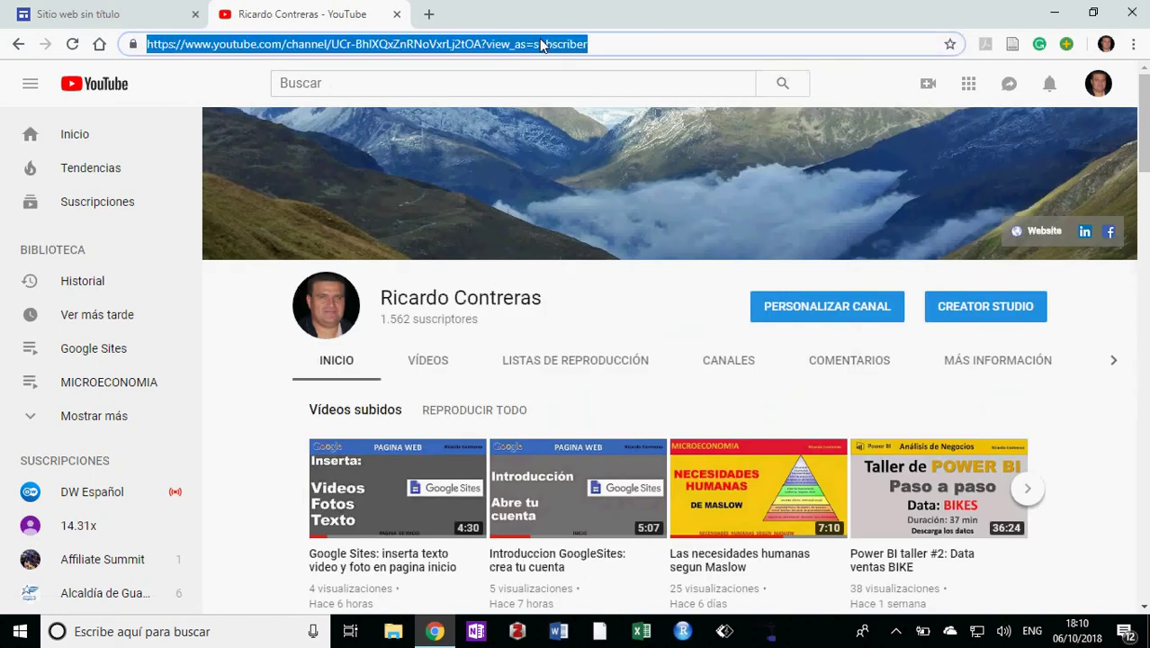
# Back in the site editor, add a link named "Canal Youtube" with the copied address, opening in a new tab, and nest it under Quienes somos?
pyautogui.click(141, 11)
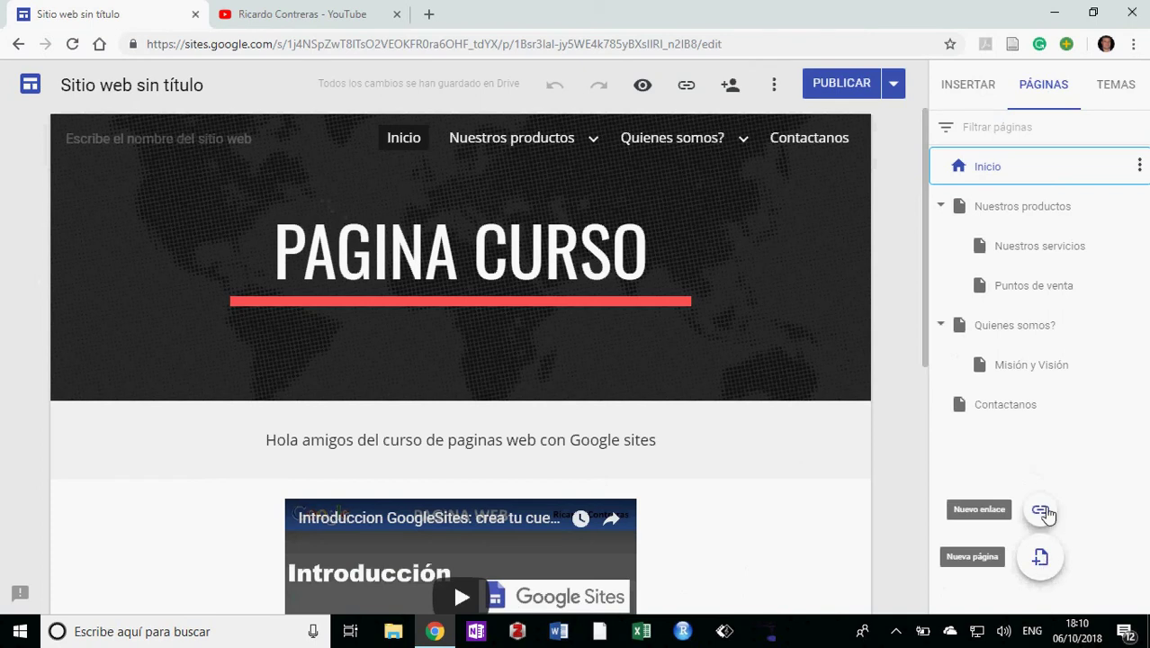
pyautogui.click(1042, 511)
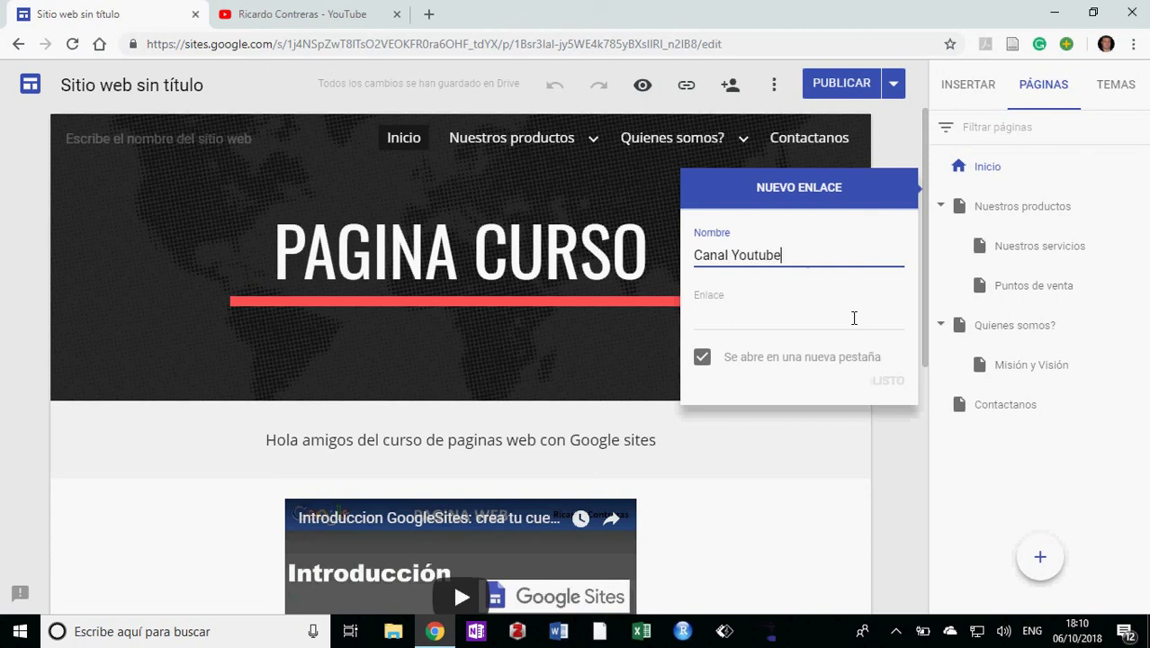
pyautogui.click(737, 328)
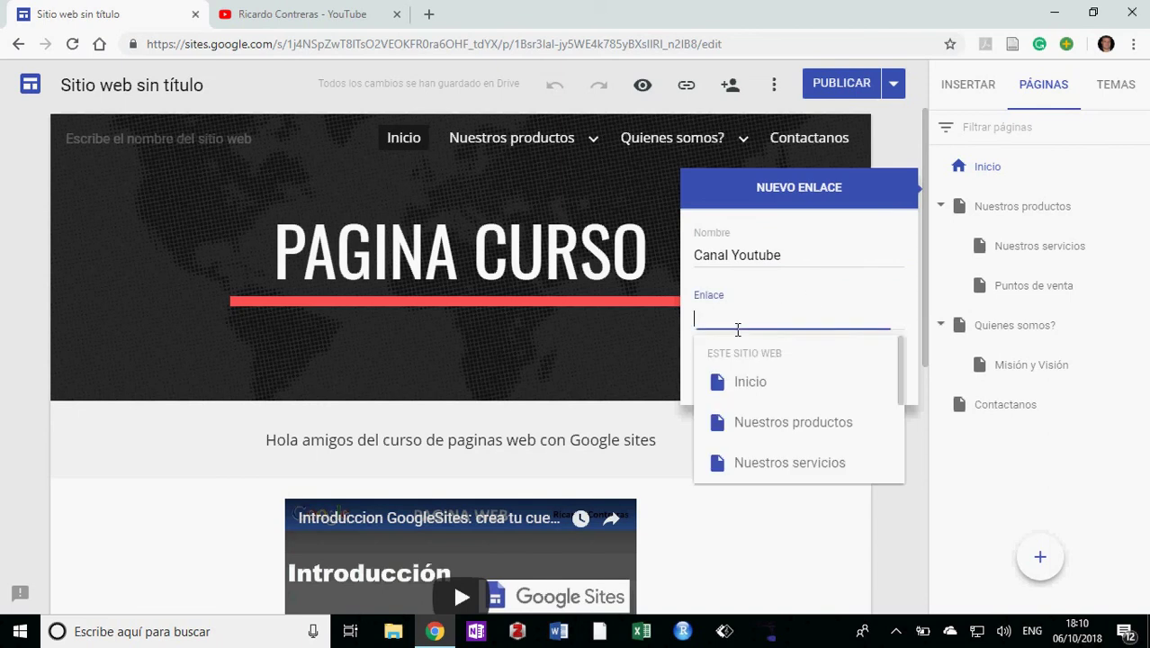
pyautogui.hotkey('ctrl', 'v')
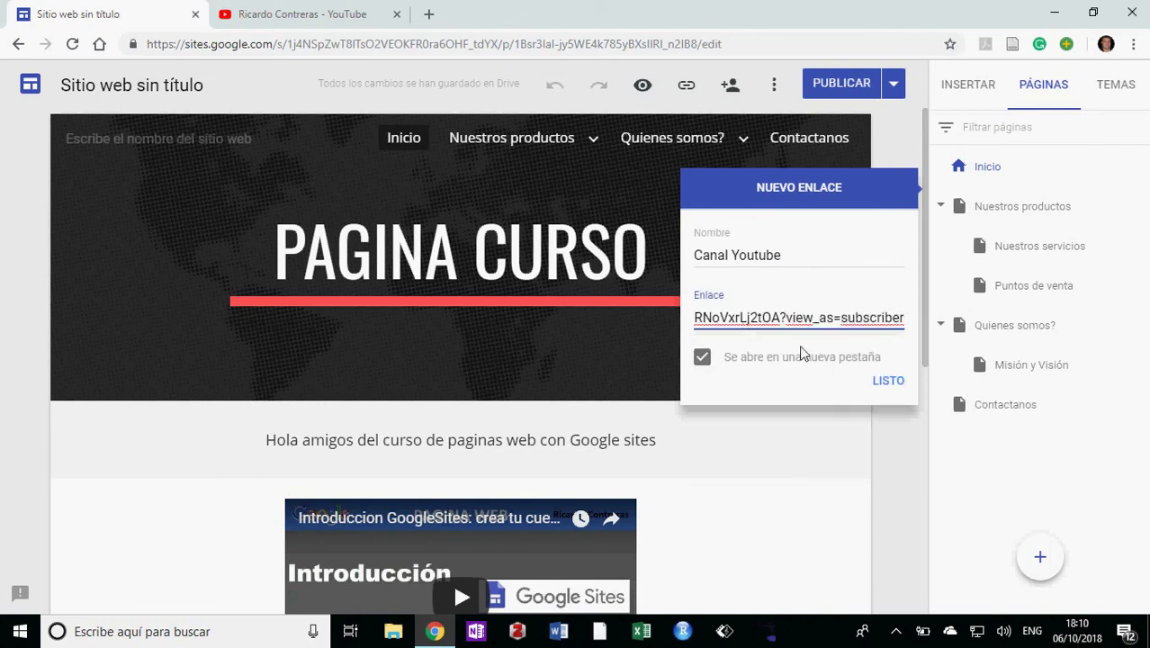
pyautogui.click(703, 358)
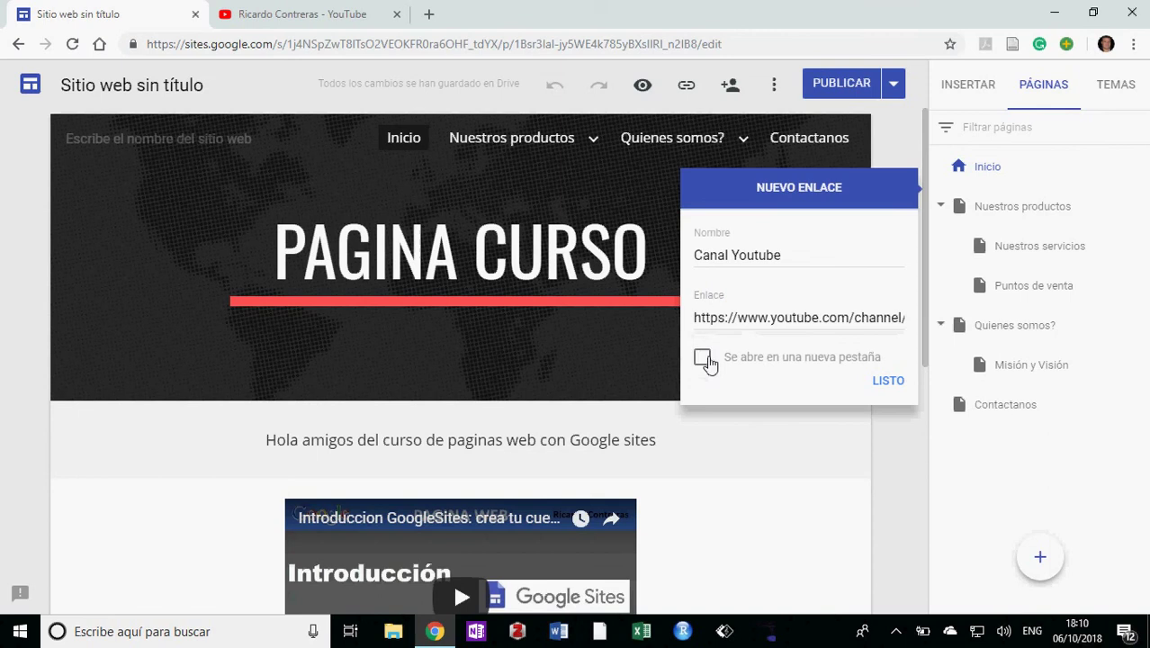
pyautogui.click(702, 358)
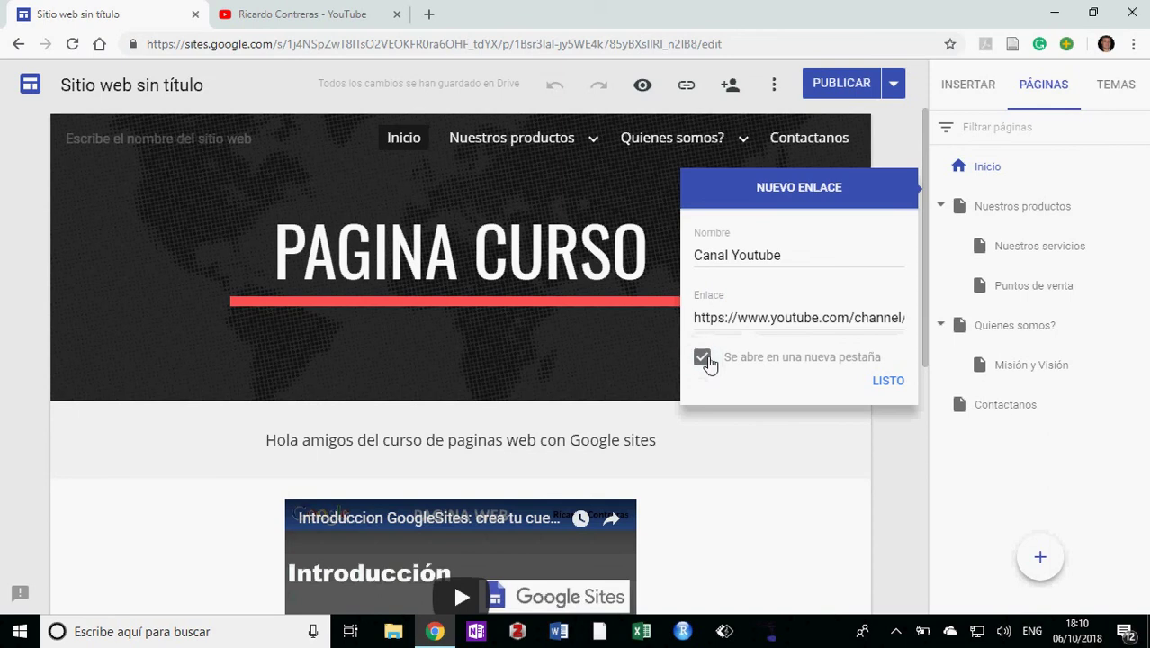
pyautogui.click(880, 381)
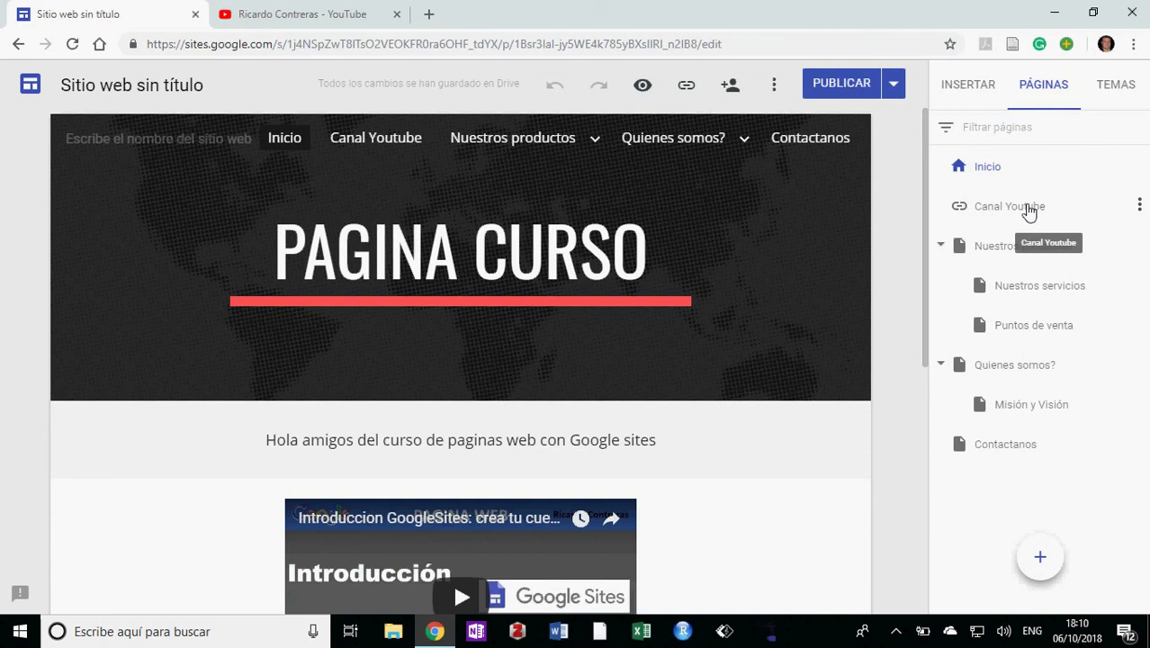
pyautogui.moveTo(1029, 209); pyautogui.dragTo(1069, 420)
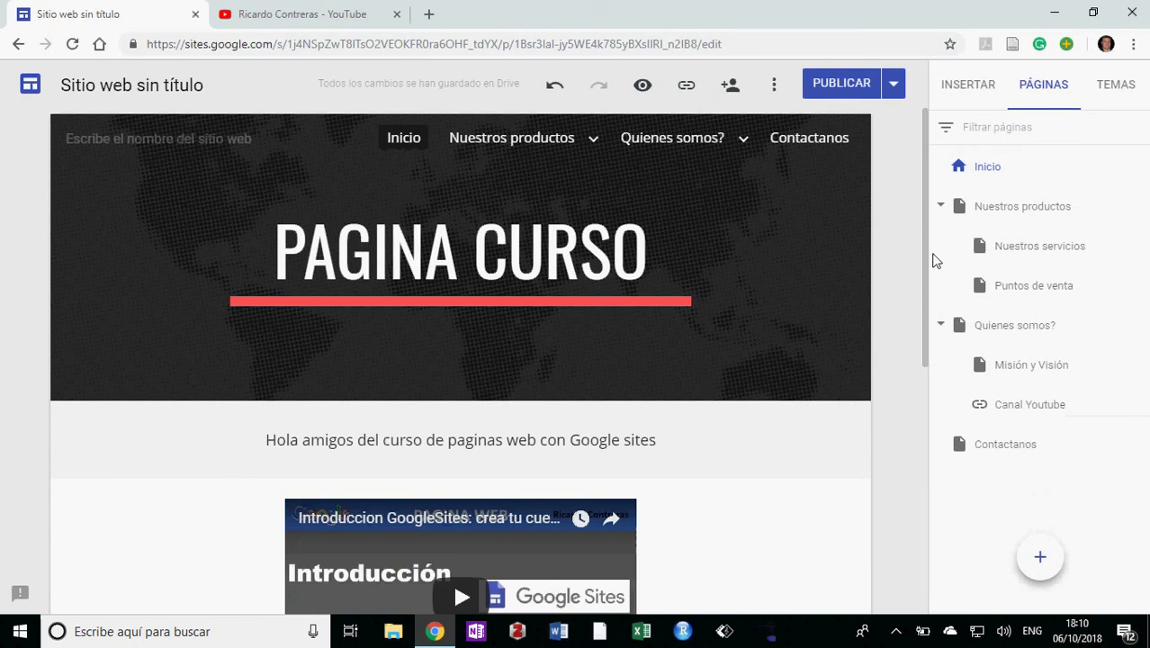
# Publish the site, open its published version, and close the YouTube channel tab
pyautogui.click(839, 84)
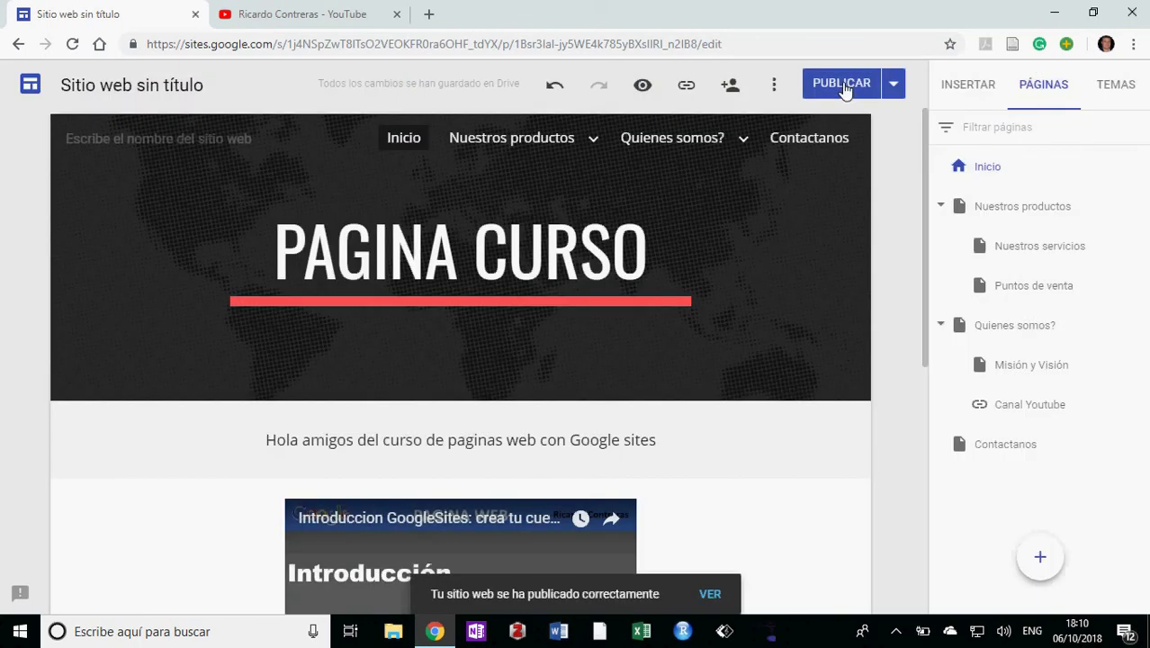
pyautogui.click(894, 86)
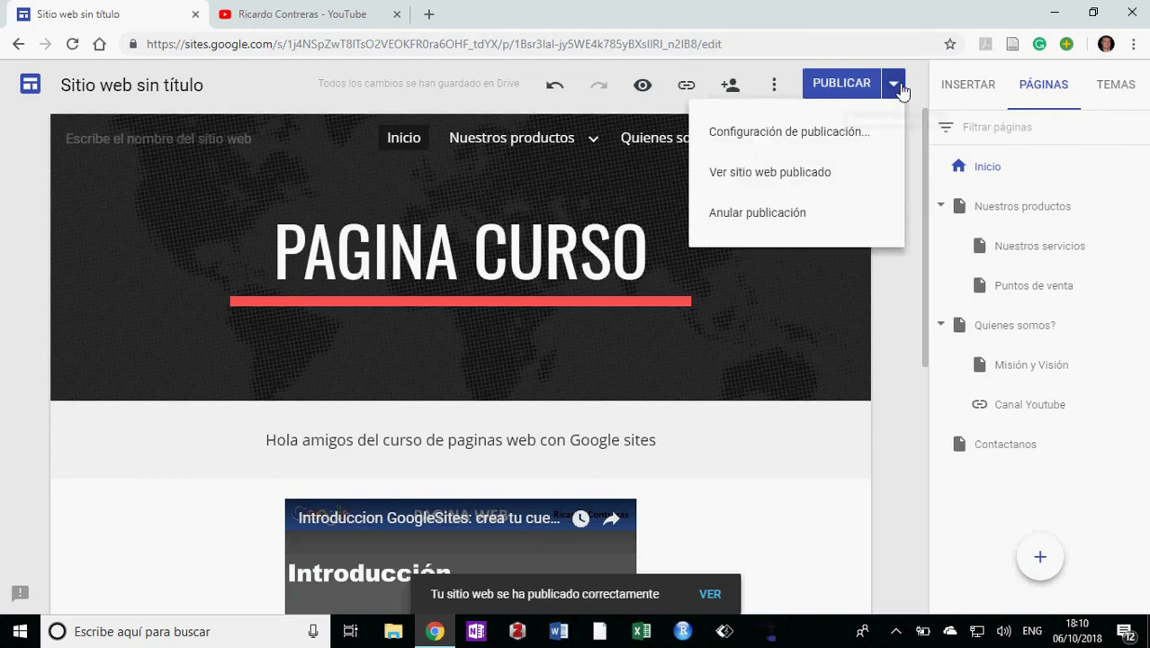
pyautogui.click(795, 180)
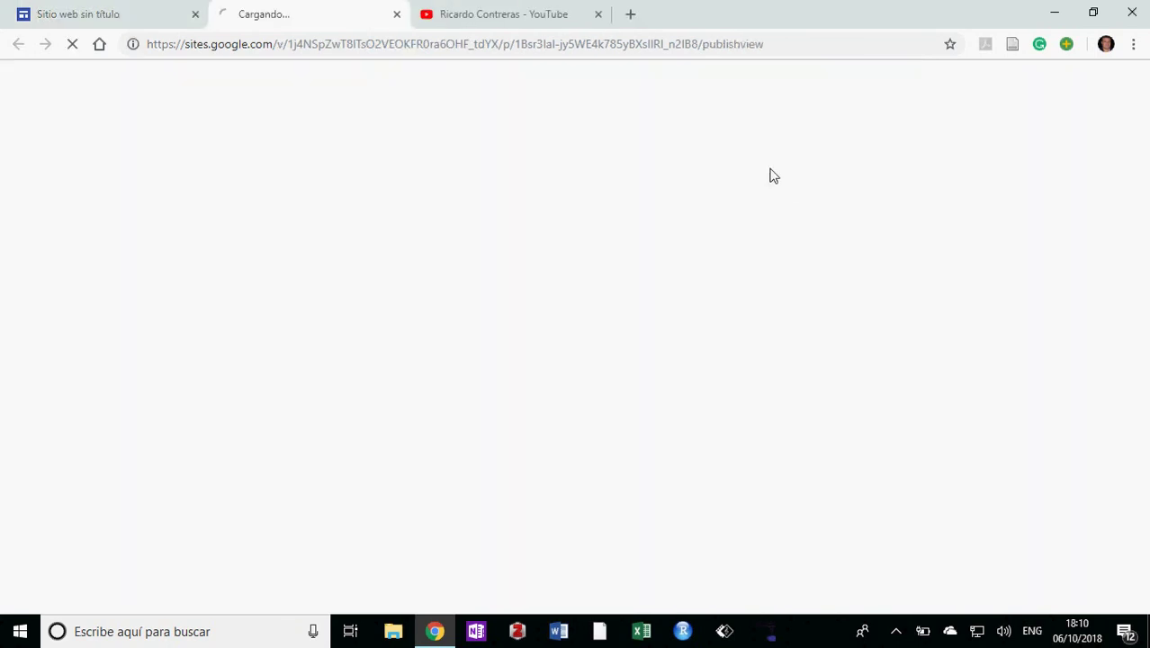
pyautogui.click(598, 14)
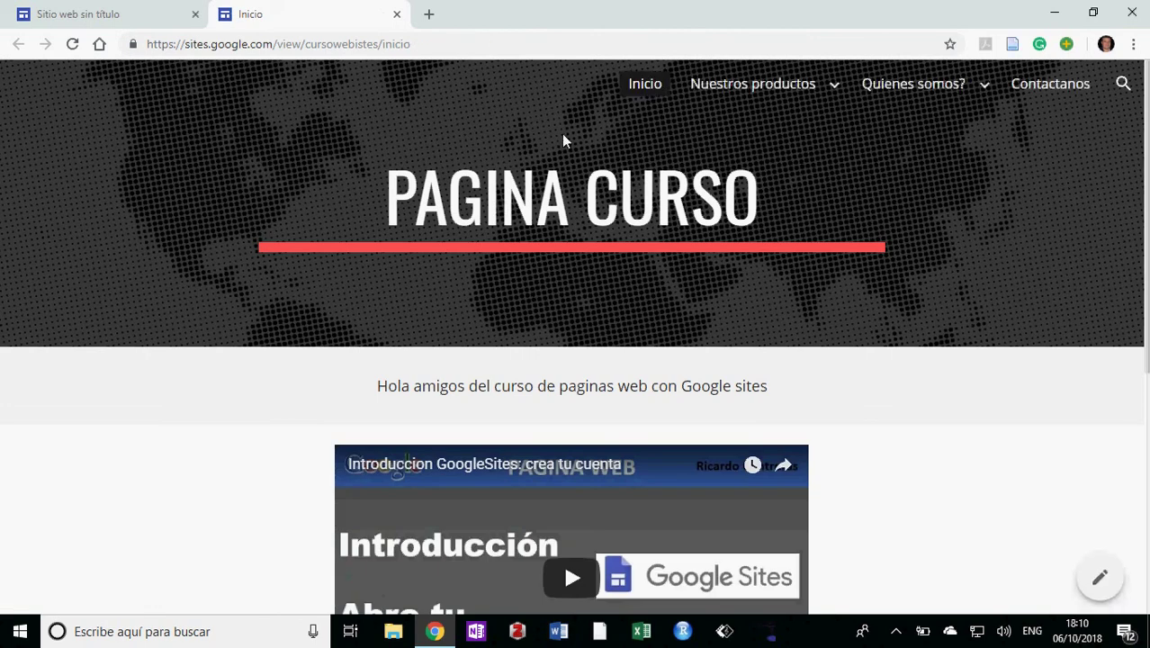
# Check the published site's navigation submenus, test the Canal Youtube link under Quienes somos?, and close the channel tab it opens
pyautogui.click(635, 94)
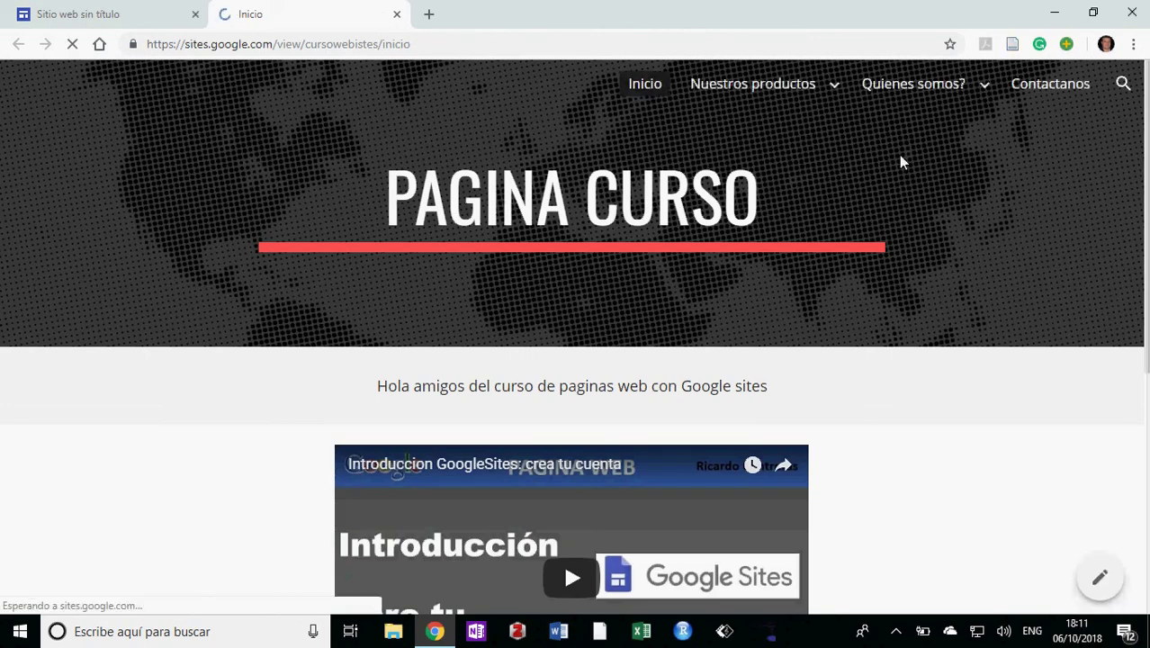
pyautogui.moveTo(805, 99)
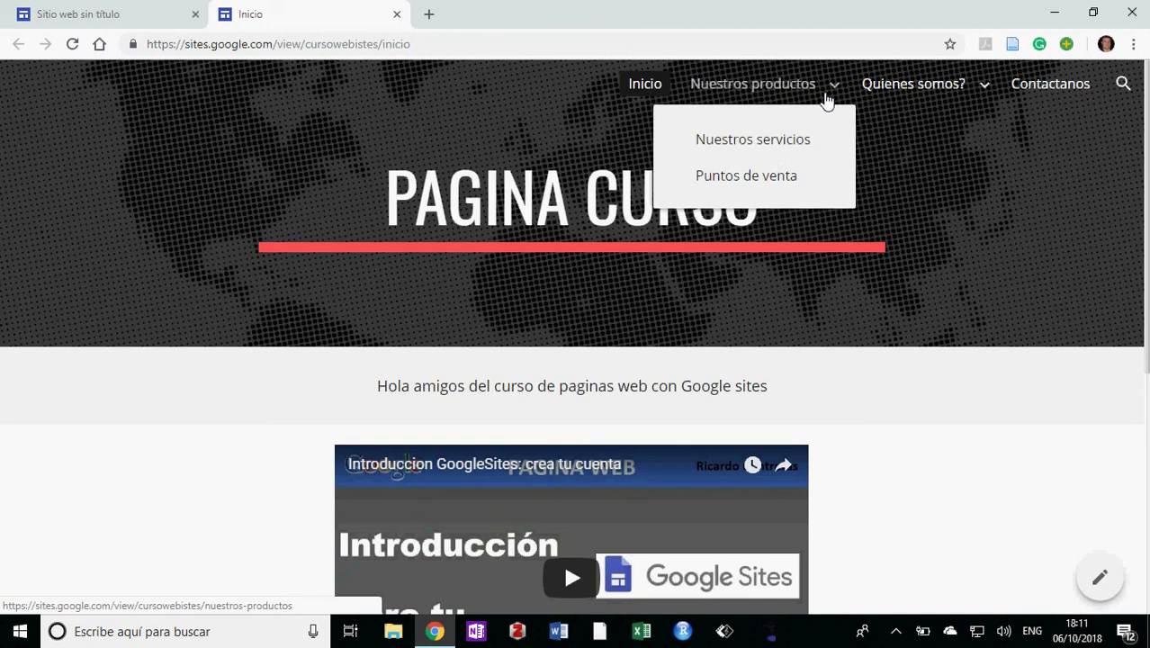
pyautogui.moveTo(901, 104)
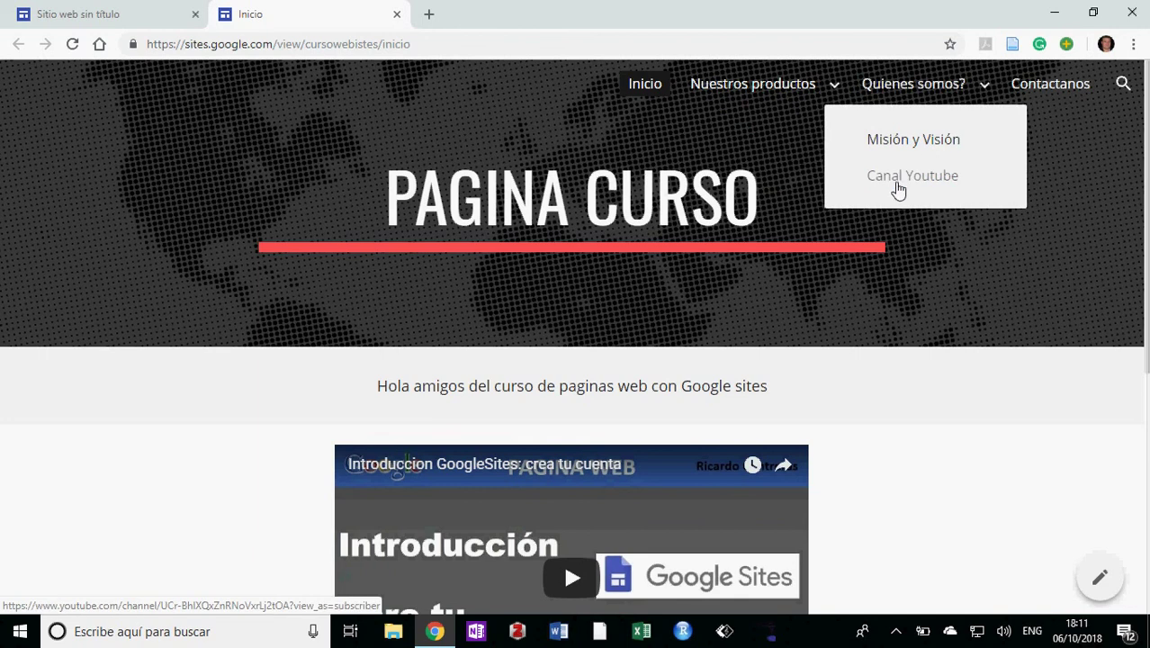
pyautogui.click(898, 185)
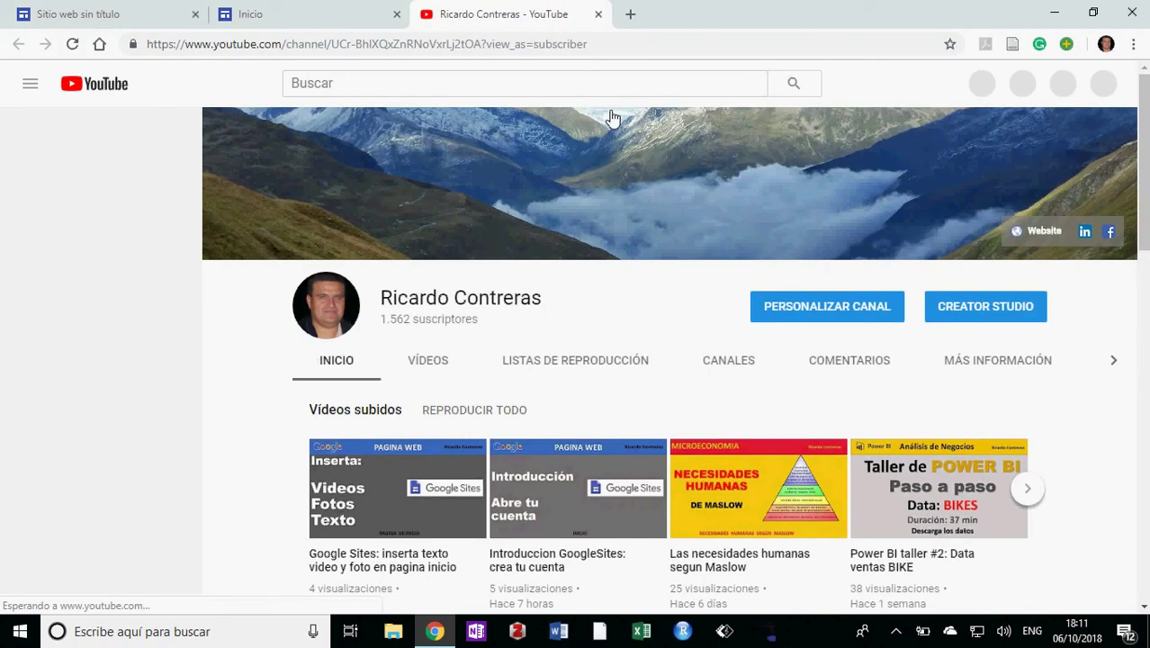
pyautogui.click(597, 15)
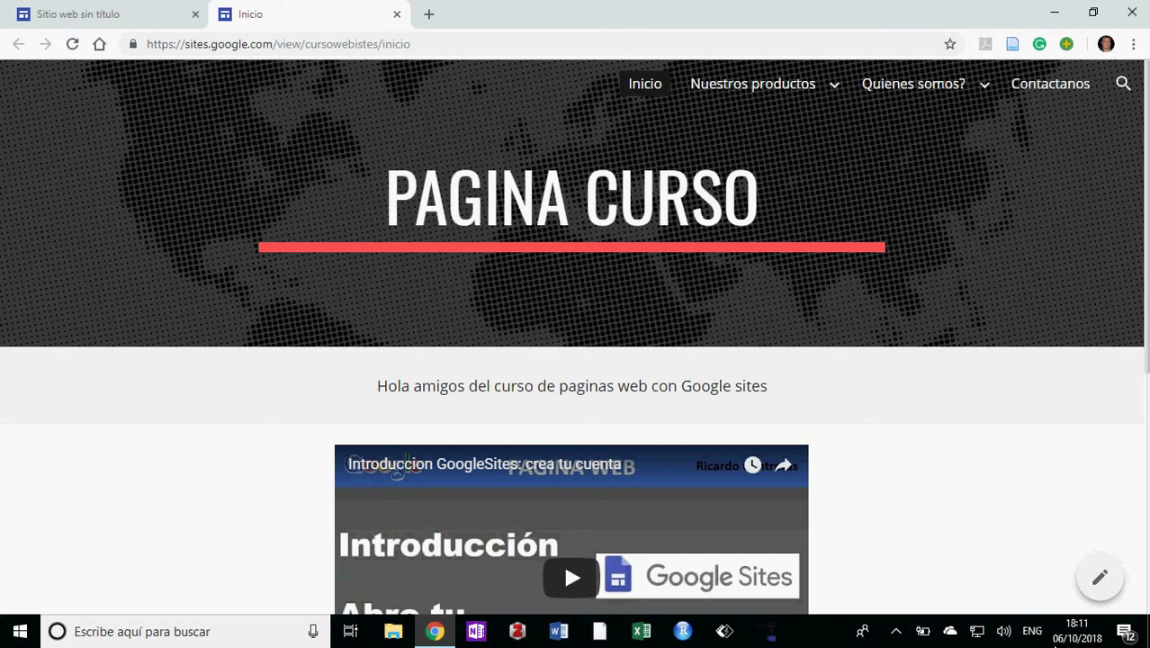
pyautogui.click(895, 630)
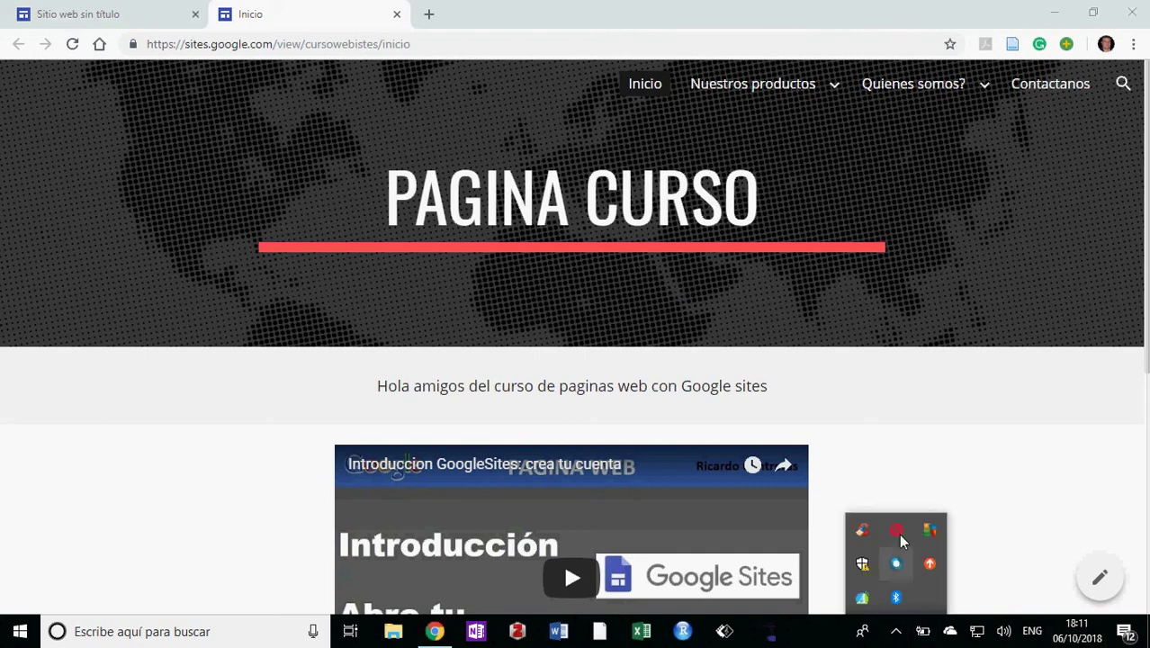